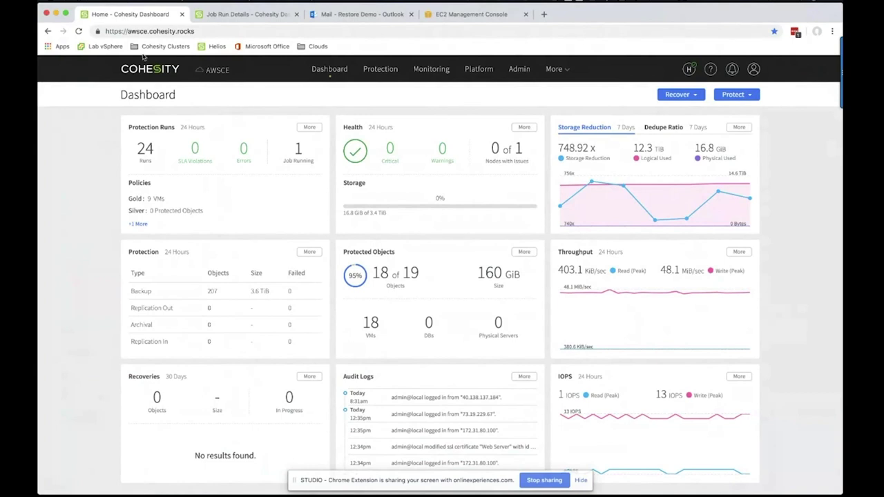
Point out the awsce.cohesity.rocks web address and the AWSCE cluster name
click(150, 32)
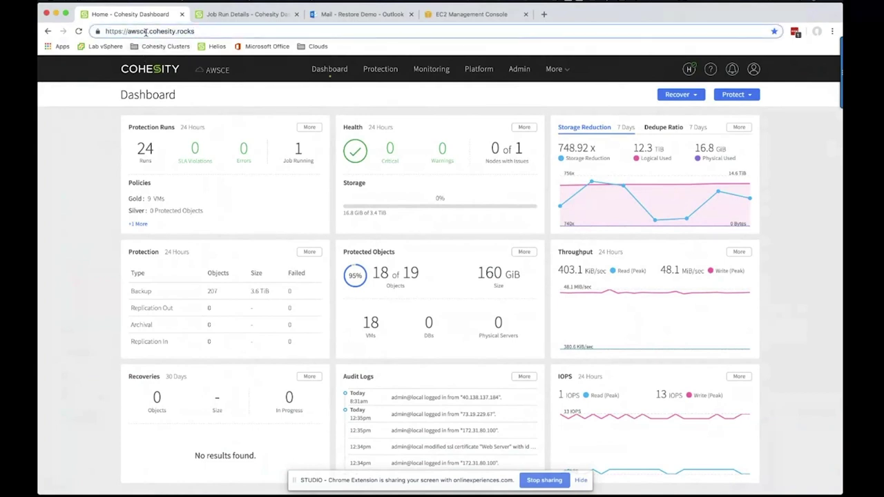
drag(146, 32, 128, 32)
drag(195, 32, 179, 31)
drag(228, 72, 202, 73)
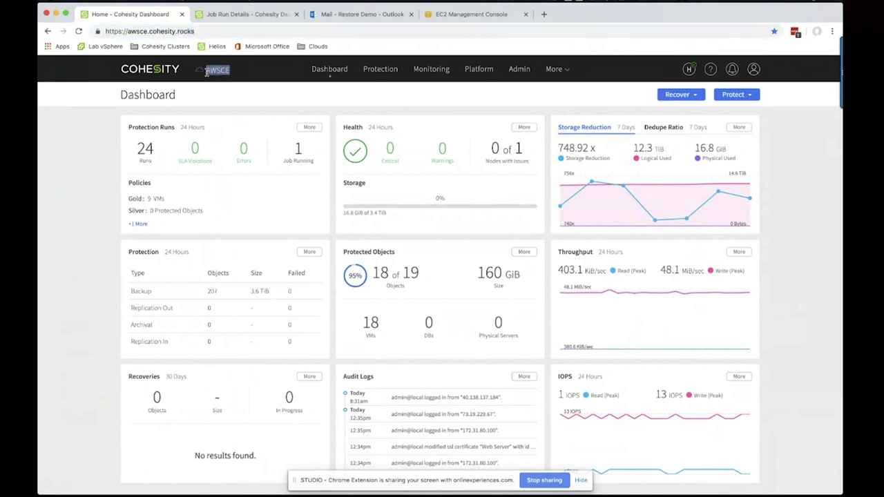
Open the AWSCE Cluster Summary and highlight its Aws hardware value
mouse_move(519, 71)
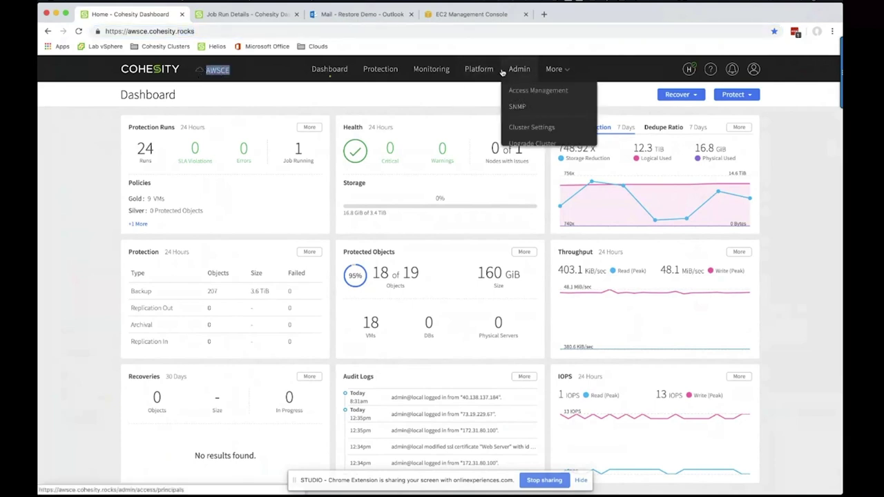
click(519, 132)
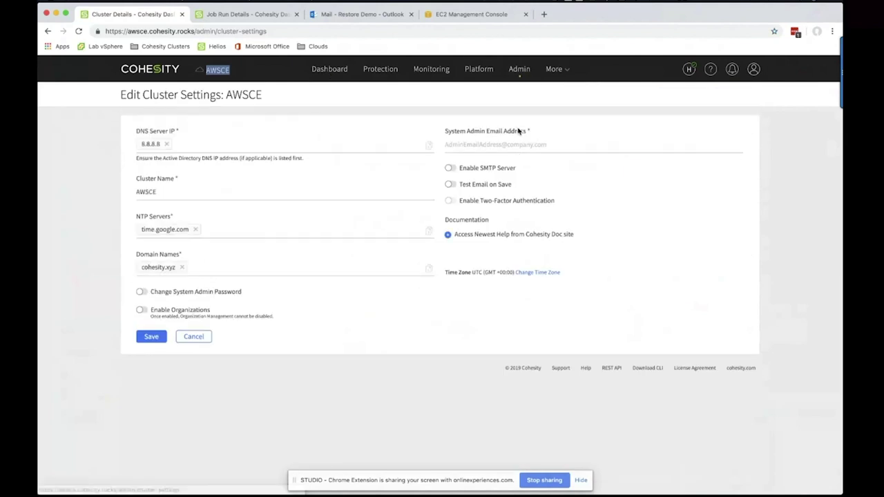
mouse_move(478, 70)
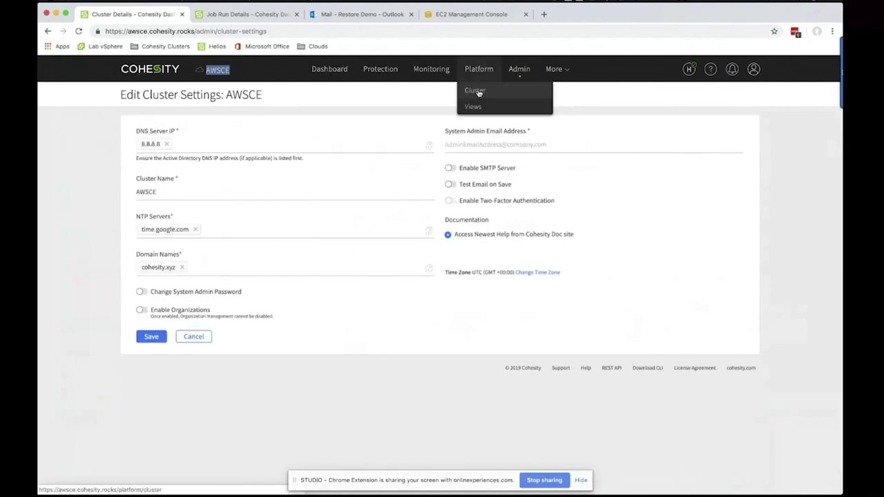
click(475, 91)
drag(607, 250, 588, 255)
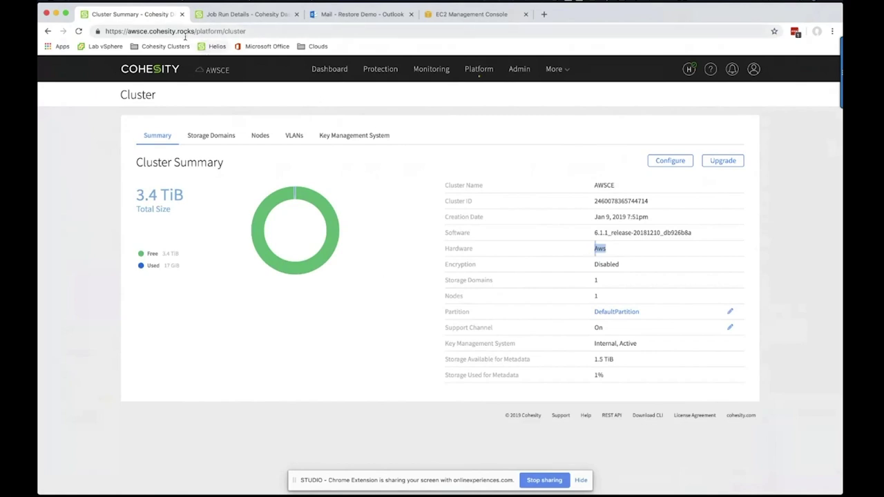
Glance at the job run details tab, then place the cursor after awsce in the address
click(231, 14)
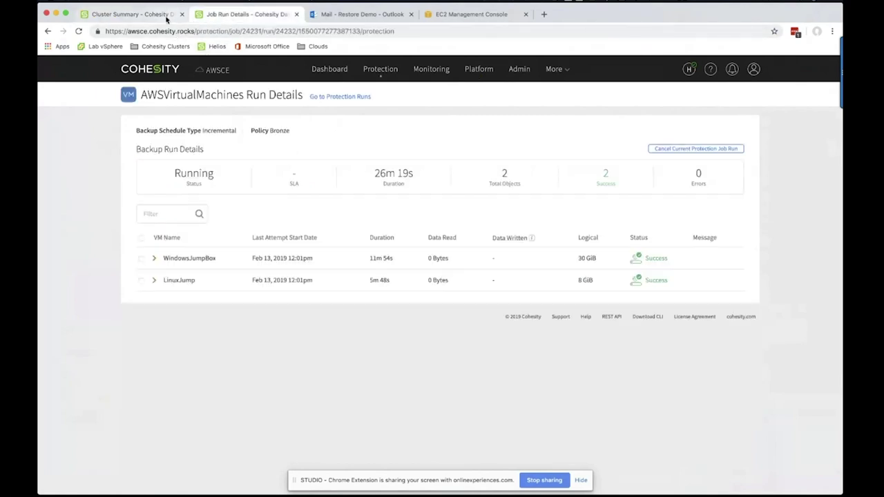
click(166, 14)
click(147, 30)
click(148, 30)
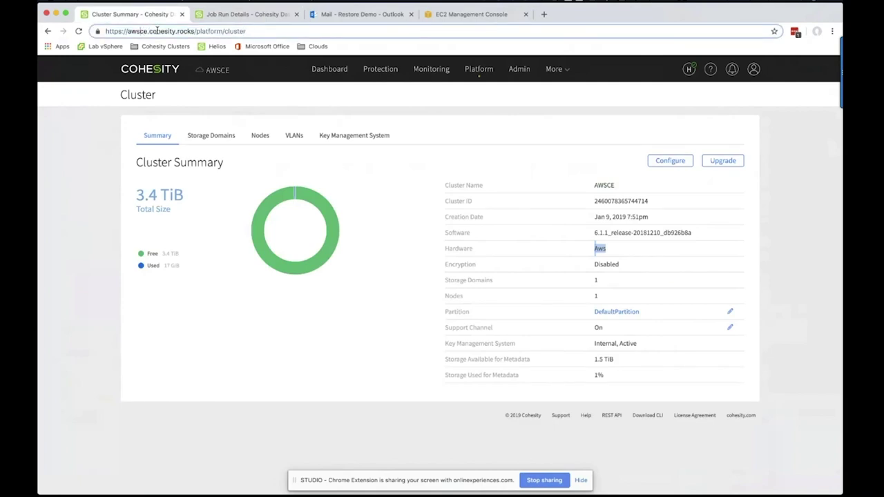
Change the cluster address from awsce to azurece.cohesity.rocks and load it
key(BackSpace)
key(BackSpace)
key(BackSpace)
text(az)
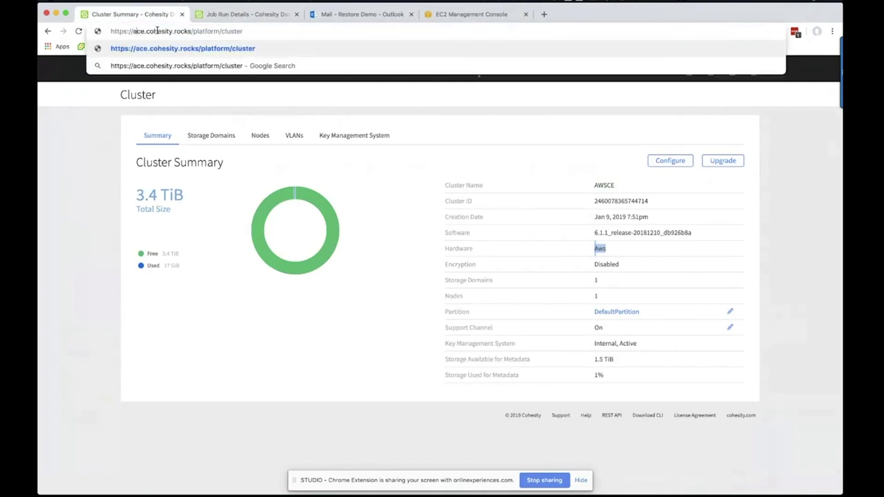
text(ure)
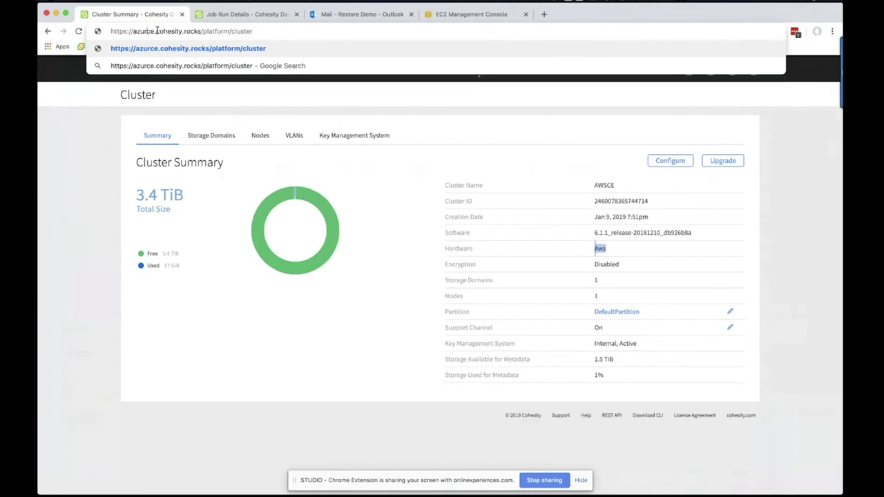
key(Return)
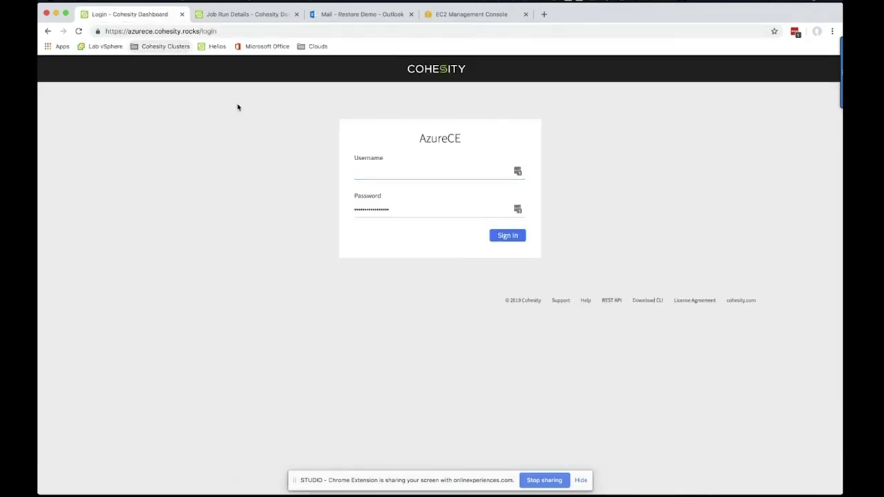
Sign in to the AzureCE cluster with the account username and password
click(398, 172)
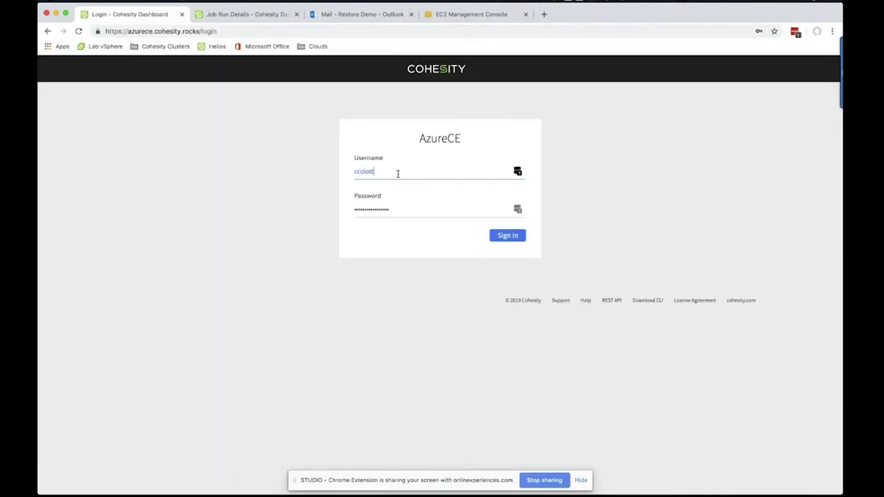
key(Tab)
text(••)
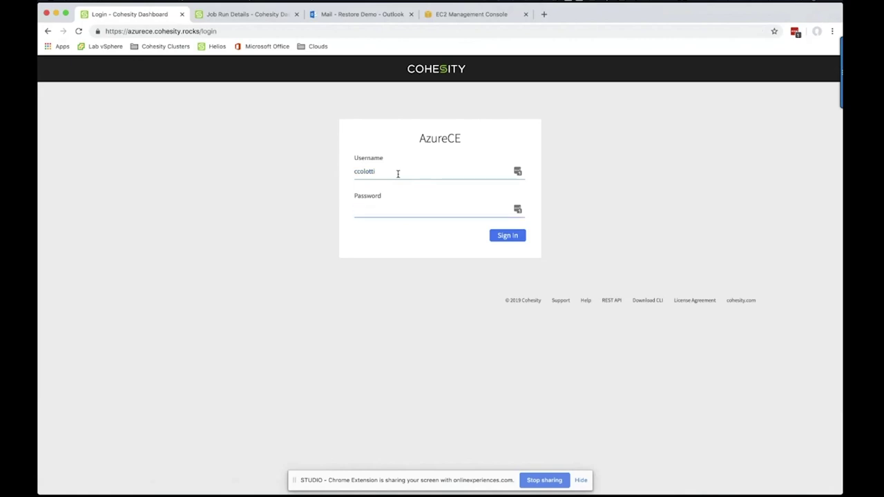
text(••••••)
key(Return)
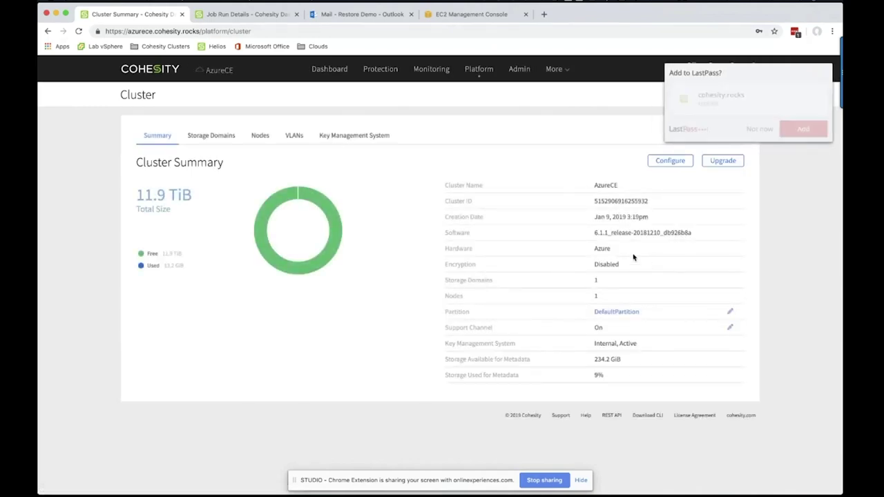
Dismiss the password prompt, note the Azure hardware value, and open the AzureCE dashboard
click(623, 265)
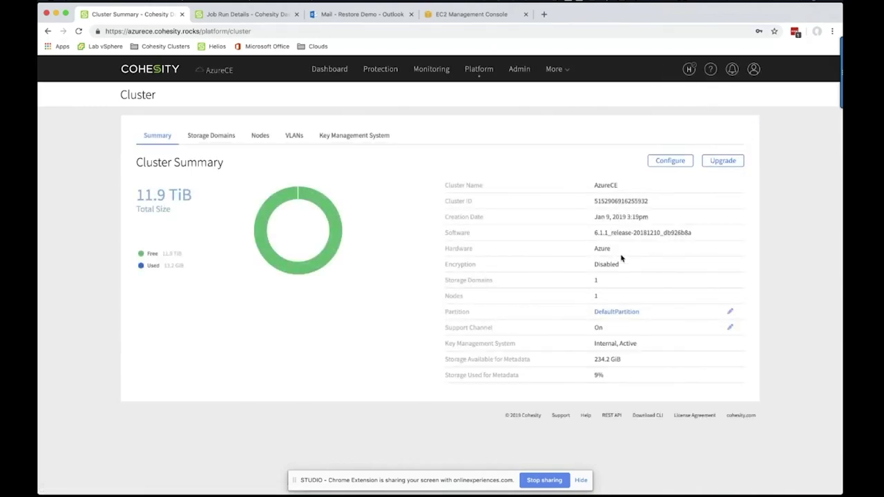
drag(621, 252, 592, 252)
mouse_move(330, 72)
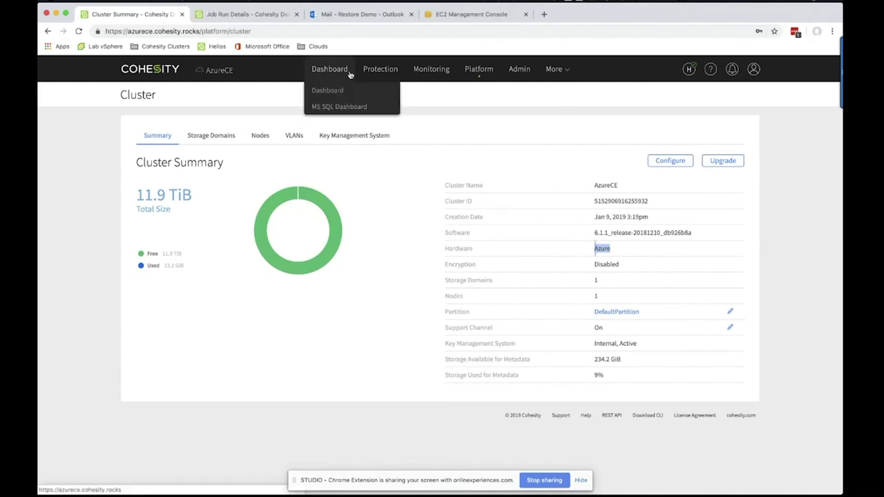
click(332, 91)
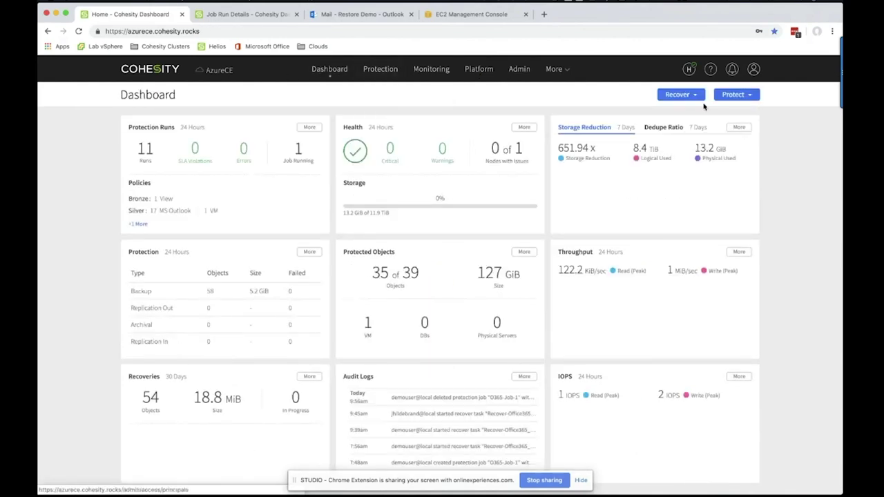
Browse the recovery types, then open the Sources page and its Register options
click(697, 97)
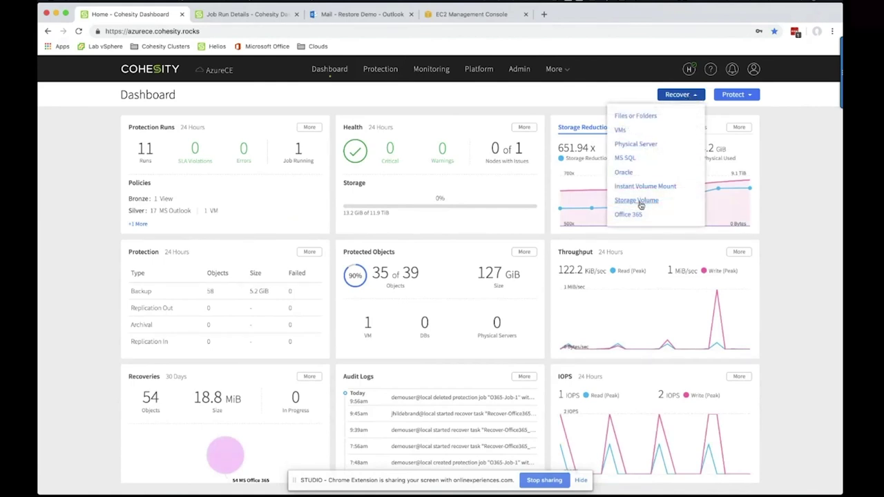
mouse_move(385, 72)
click(376, 164)
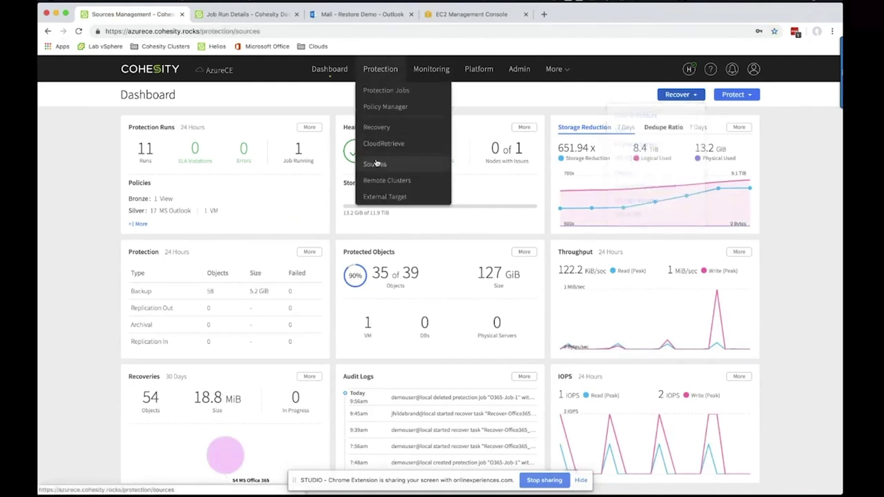
click(741, 96)
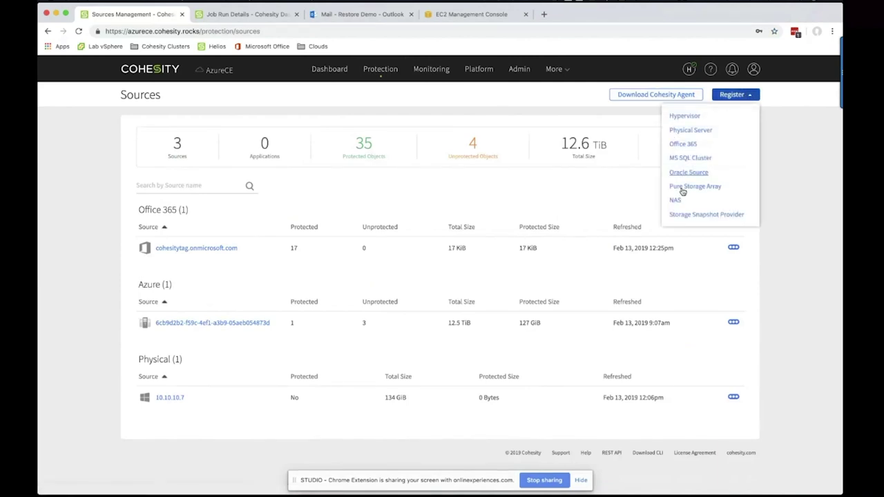
click(684, 144)
click(152, 143)
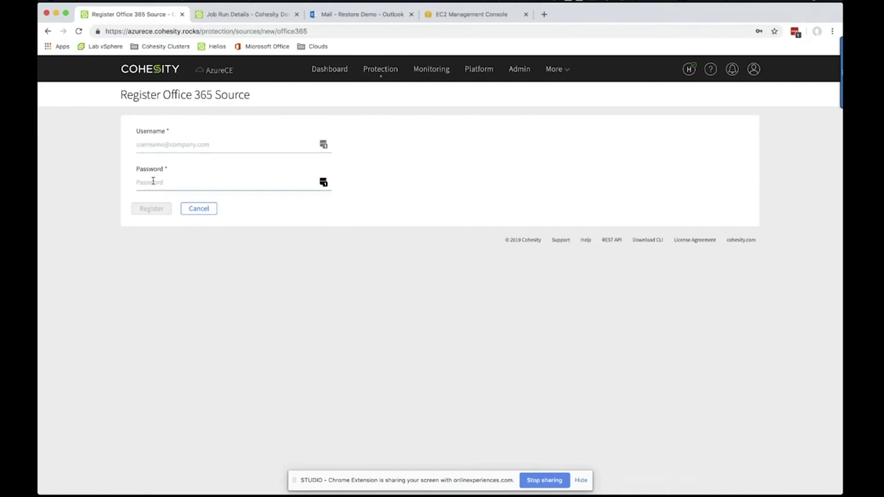
mouse_move(379, 74)
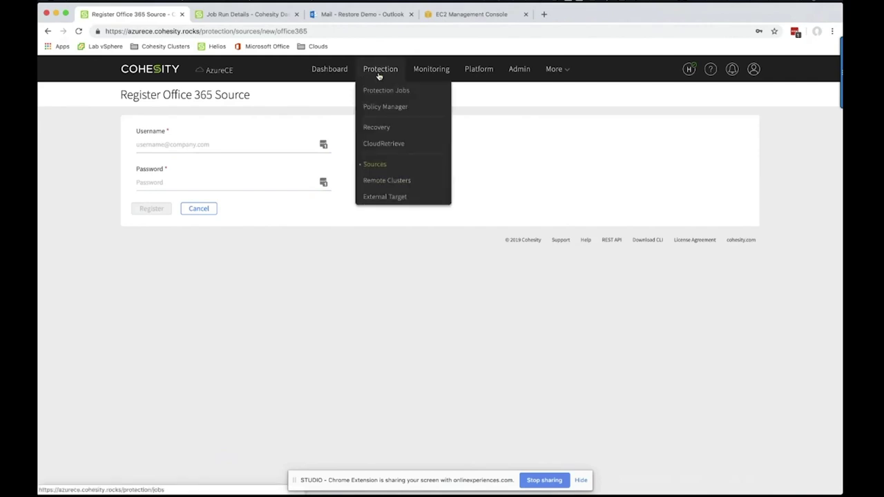
click(376, 165)
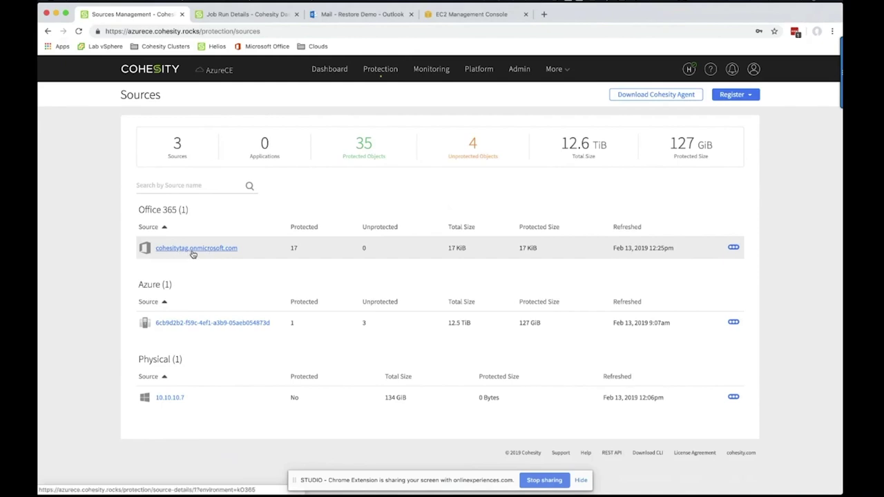
click(733, 249)
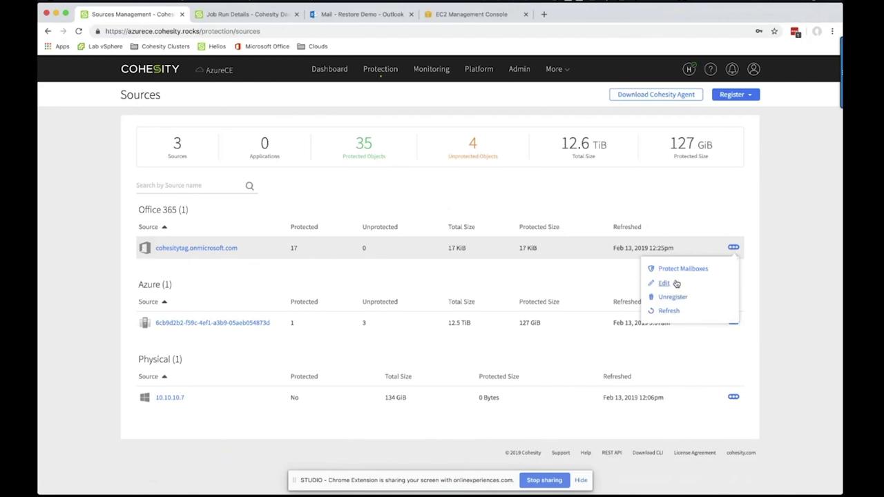
click(603, 211)
mouse_move(380, 69)
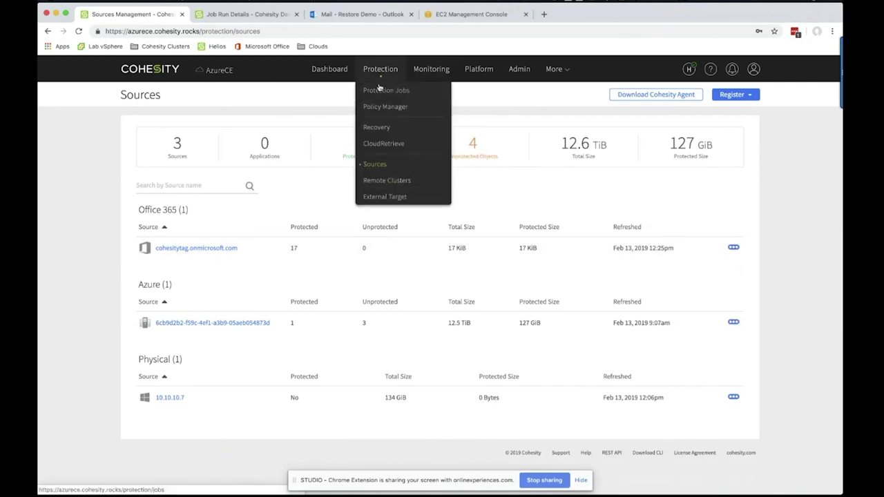
Open the Office365Dev job from Protection Jobs and start editing it
click(383, 95)
scroll(394, 211, down, 1)
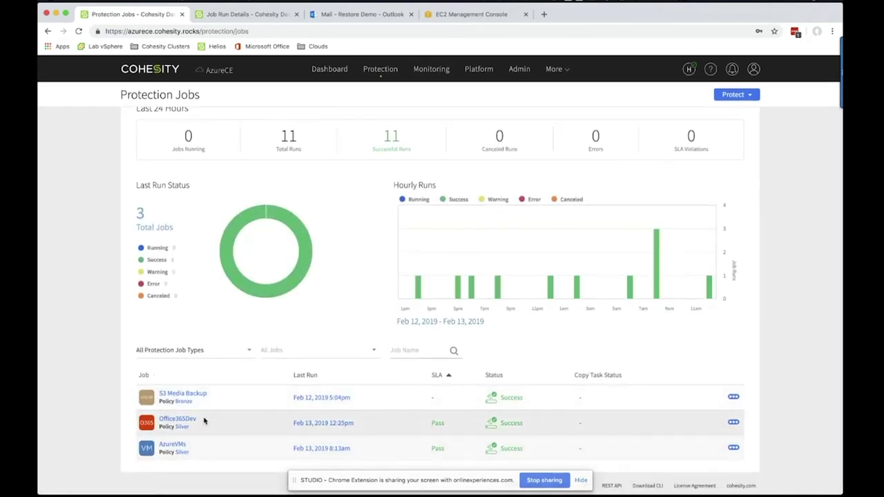
click(178, 420)
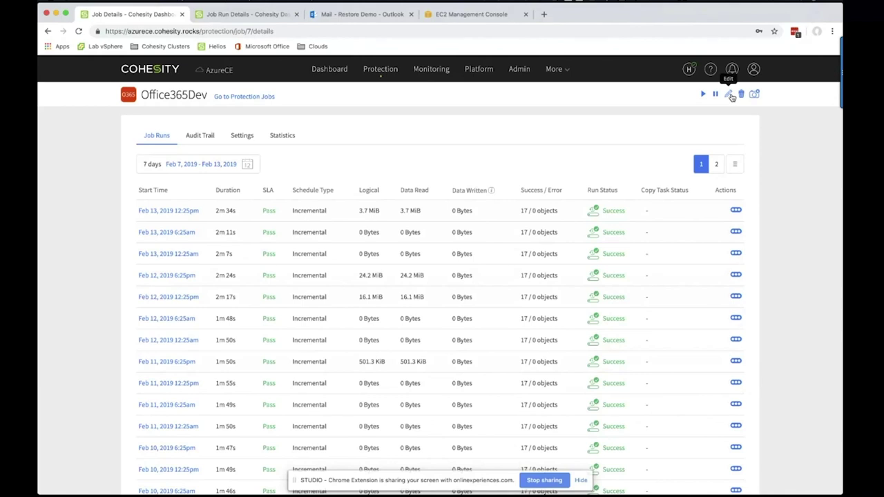
click(731, 96)
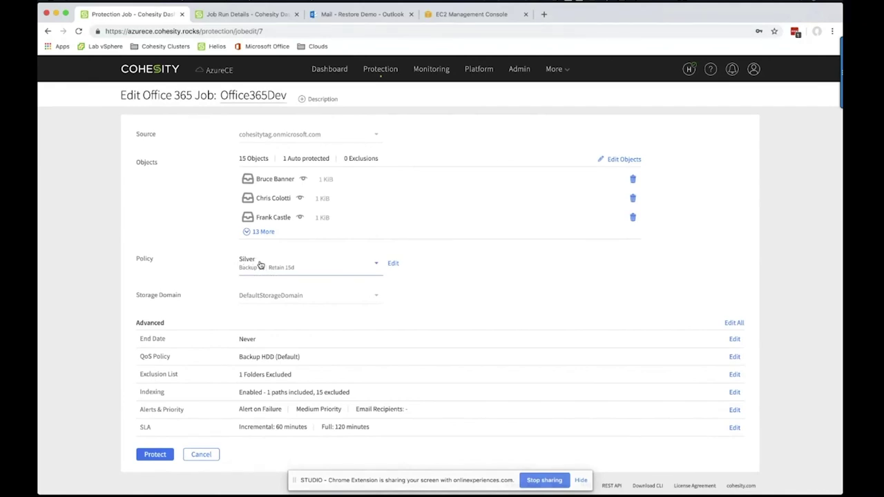
Review the Silver policy (6-hour backups, 15-day retention) and cancel without changes
click(393, 264)
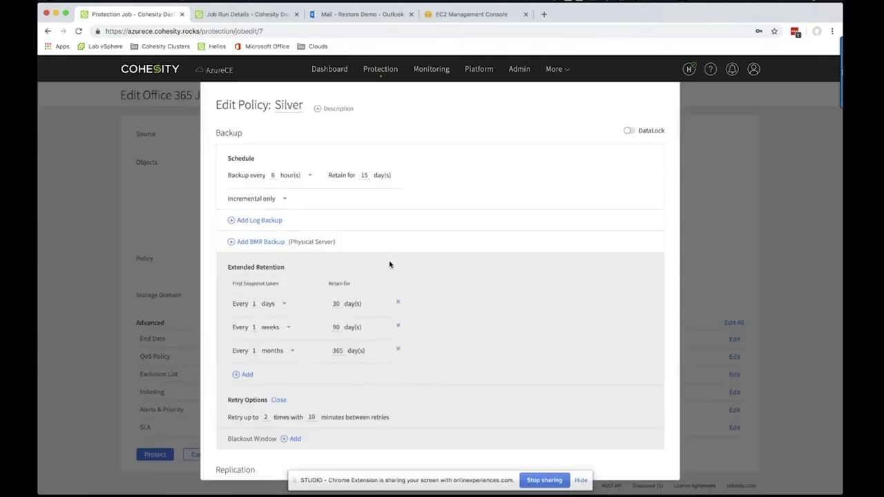
scroll(389, 264, down, 2)
scroll(389, 263, up, 2)
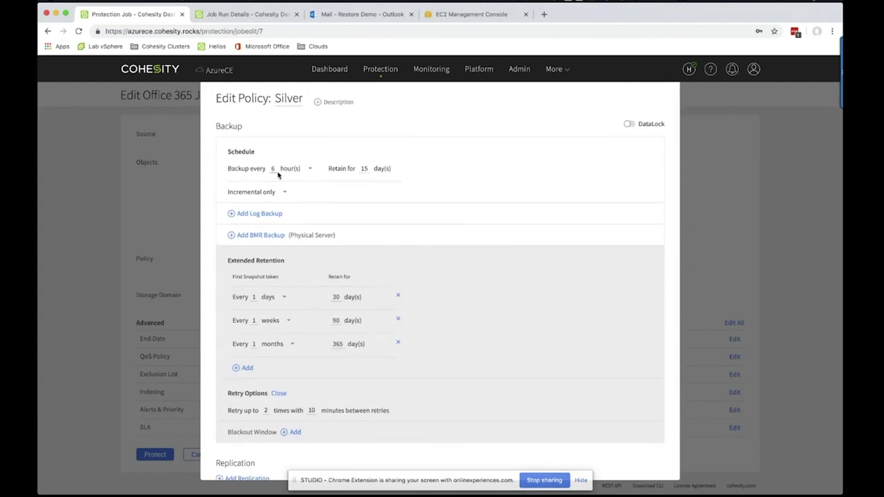
scroll(353, 193, down, 2)
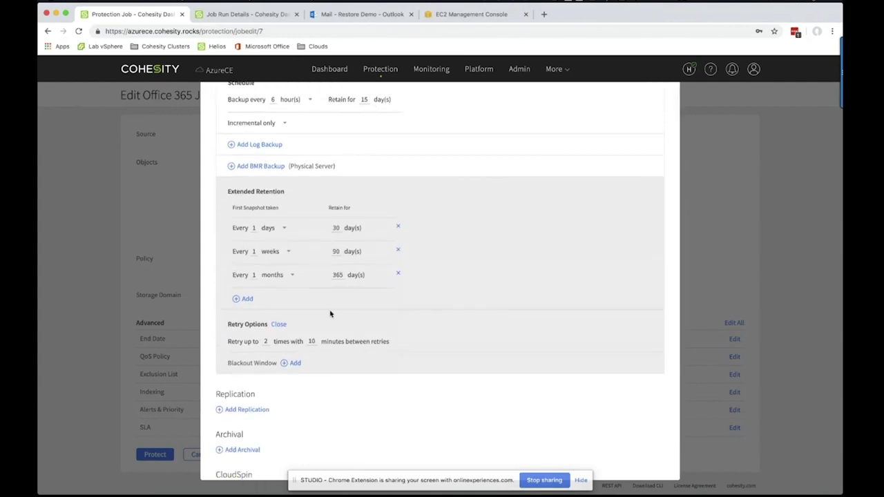
scroll(330, 310, down, 2)
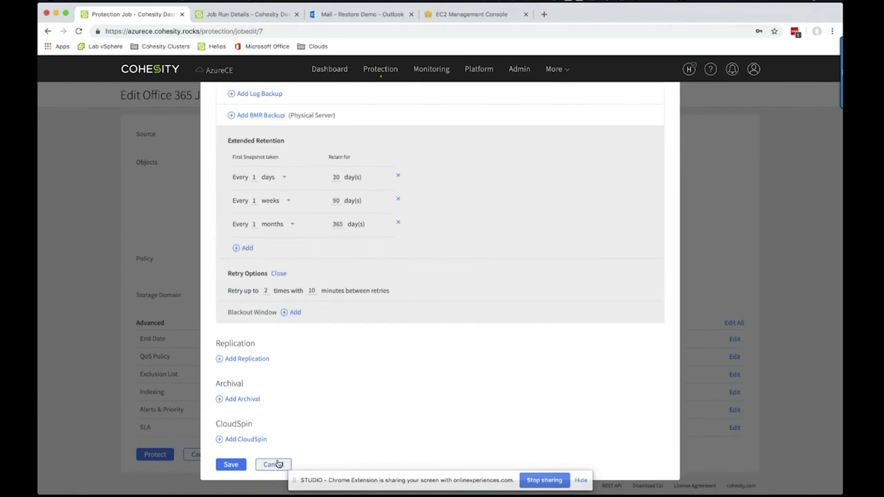
scroll(328, 417, up, 4)
scroll(273, 444, down, 4)
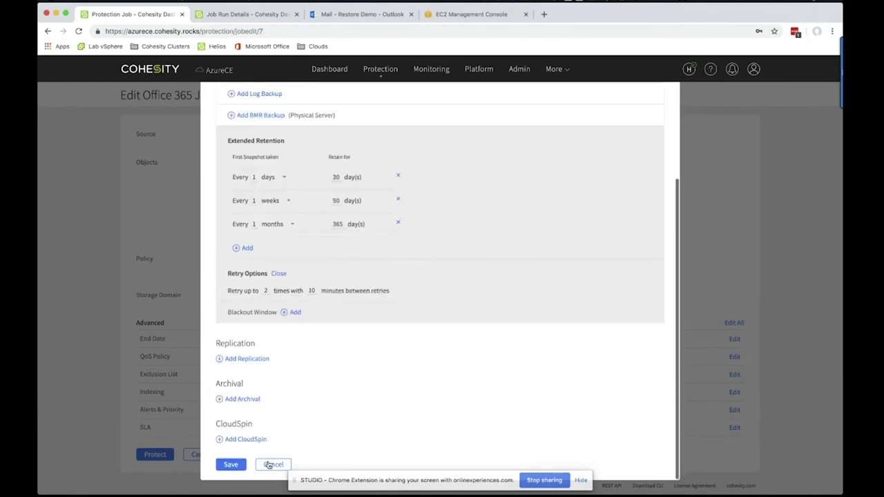
click(271, 463)
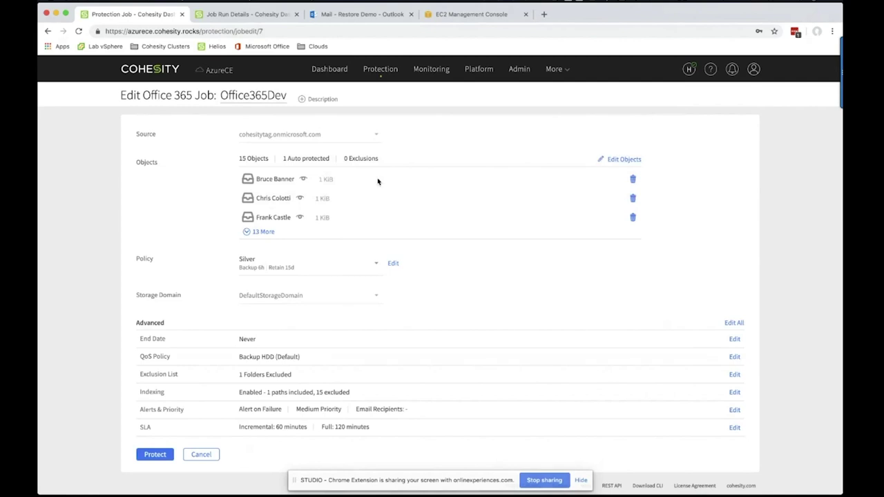
Exclude Restore Demo and one other auto-protected Outlook mailbox, leaving 15 of 17 selected
click(621, 160)
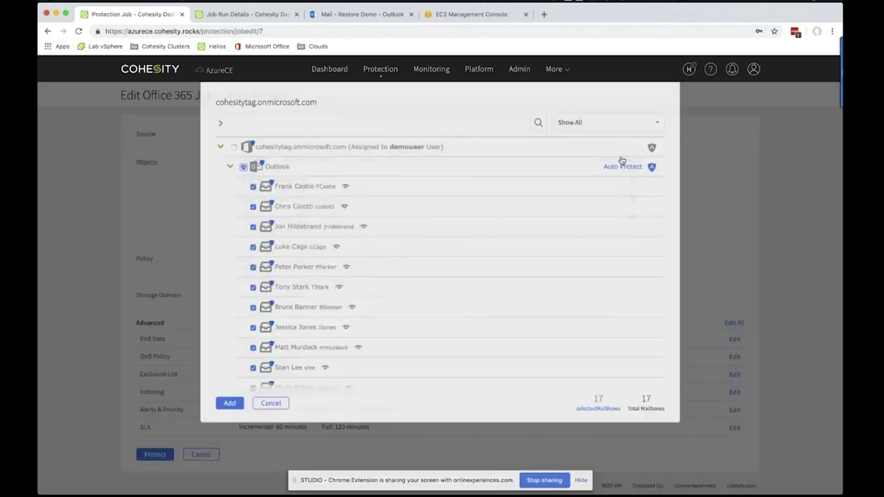
scroll(486, 222, down, 3)
scroll(485, 222, down, 1)
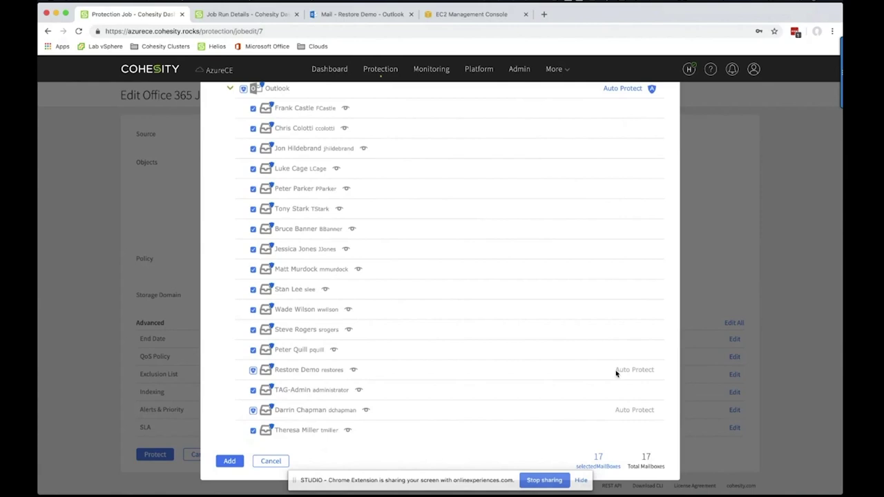
scroll(612, 356, up, 3)
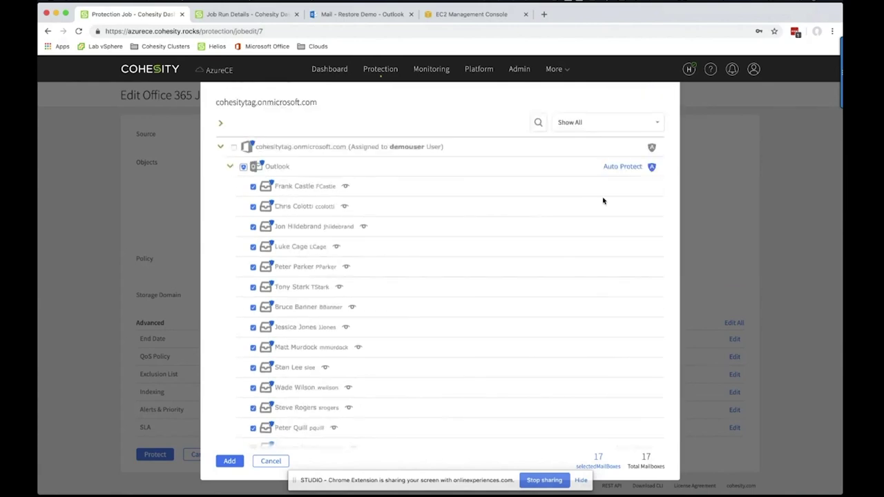
scroll(514, 328, down, 3)
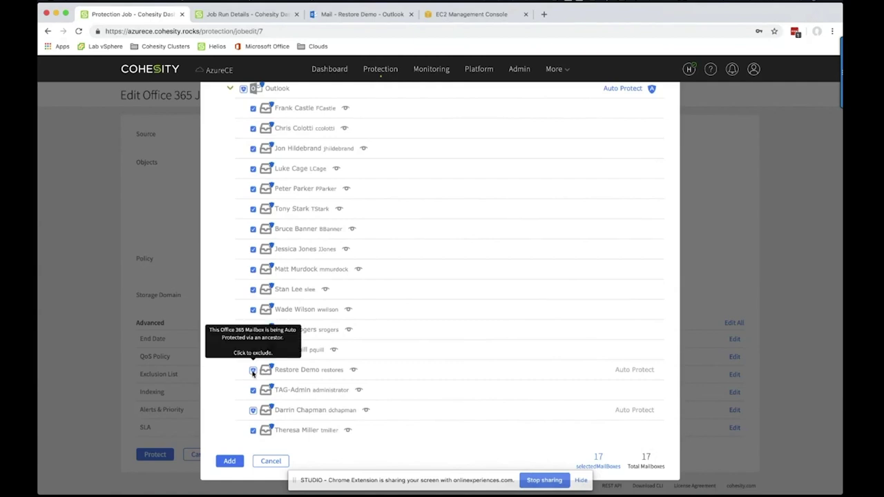
click(253, 371)
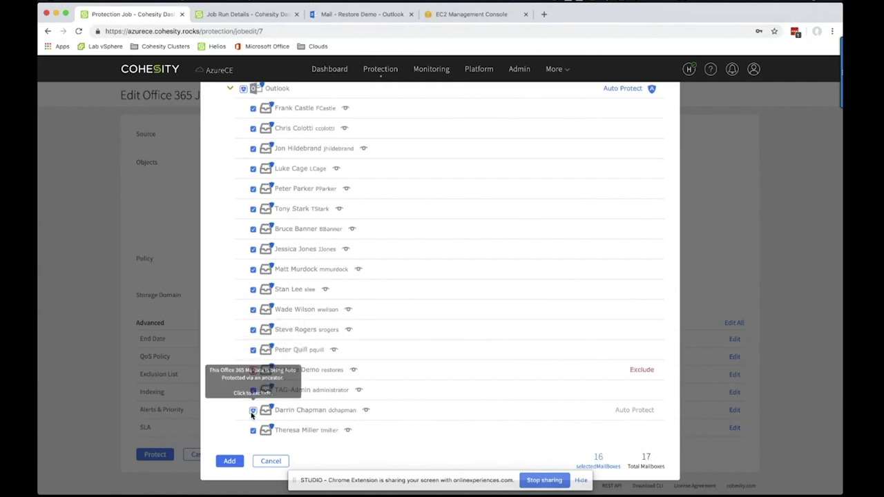
click(253, 411)
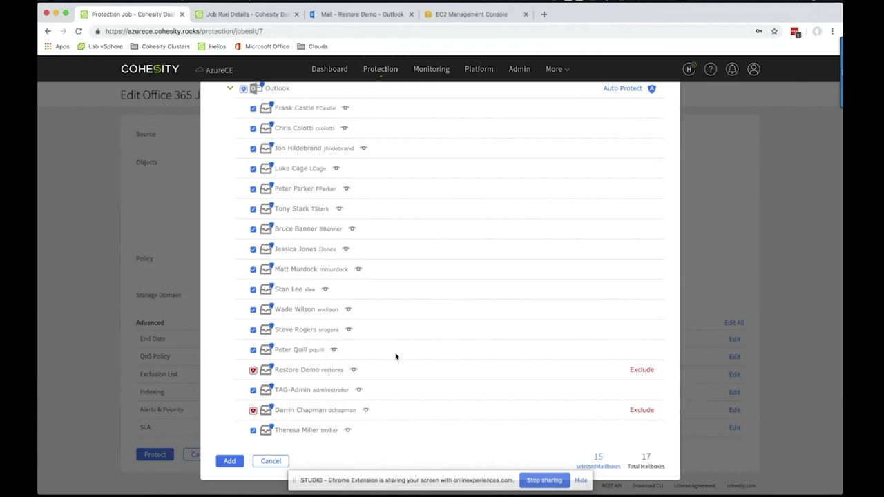
scroll(434, 353, up, 3)
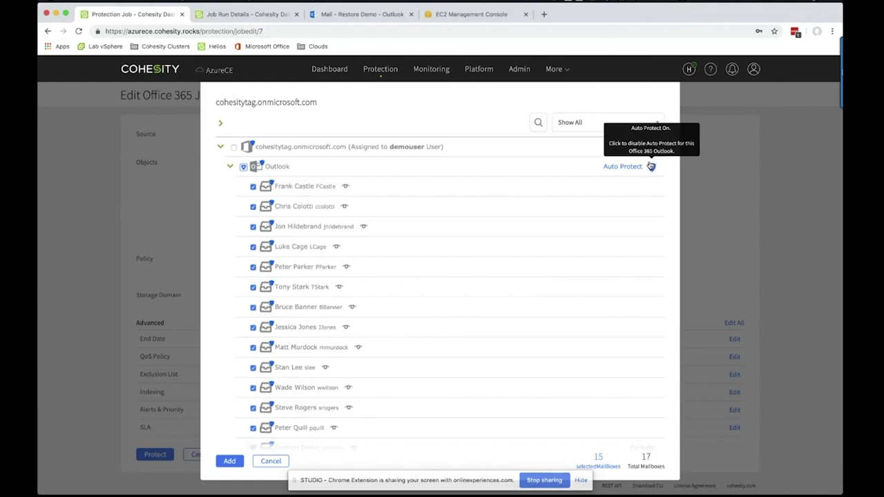
scroll(620, 228, down, 2)
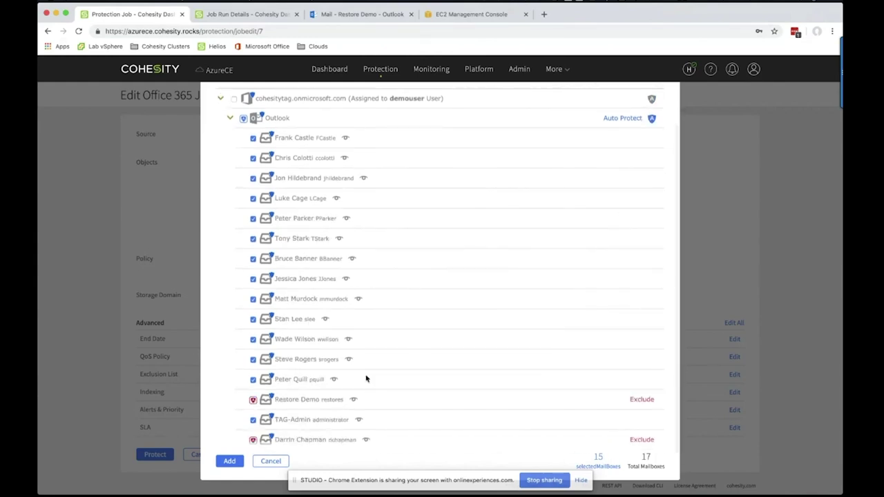
scroll(345, 377, down, 1)
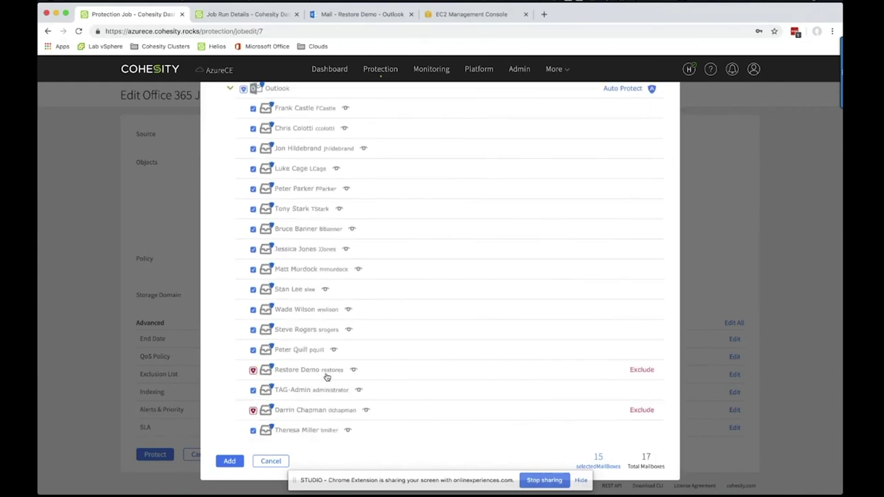
scroll(414, 335, up, 1)
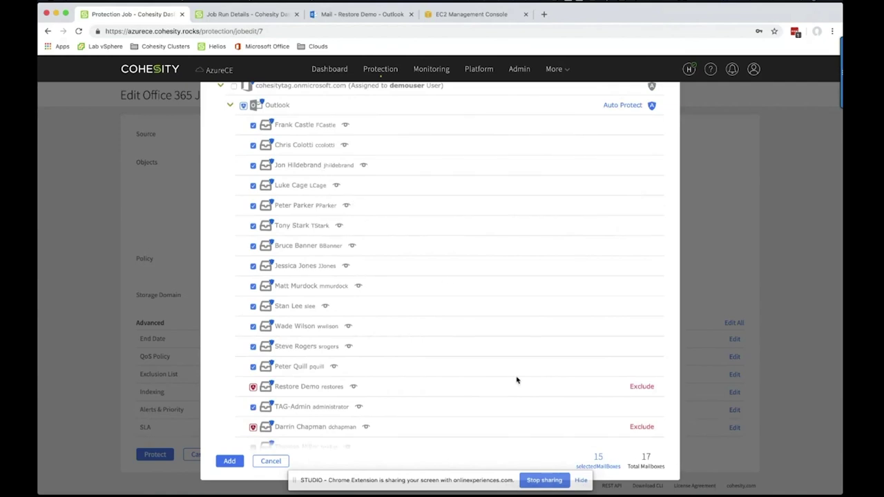
scroll(568, 385, down, 1)
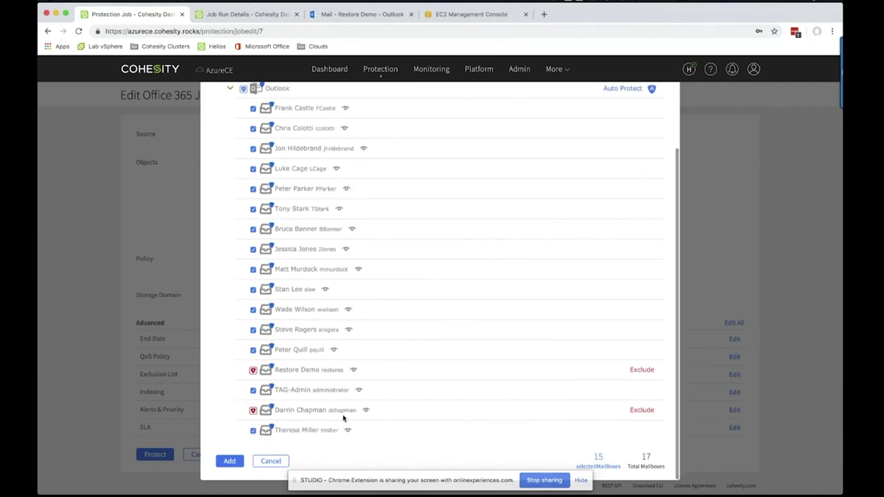
Apply the mailbox exclusions and open the Office365Dev job details
click(234, 461)
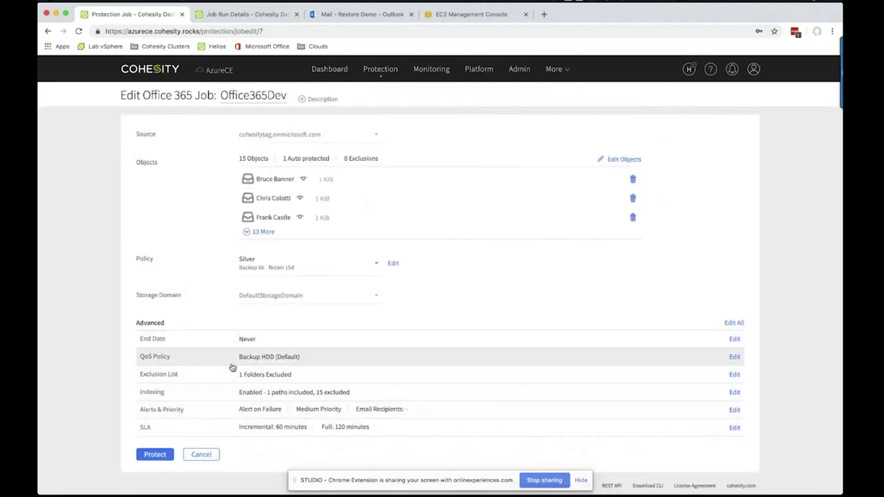
mouse_move(384, 82)
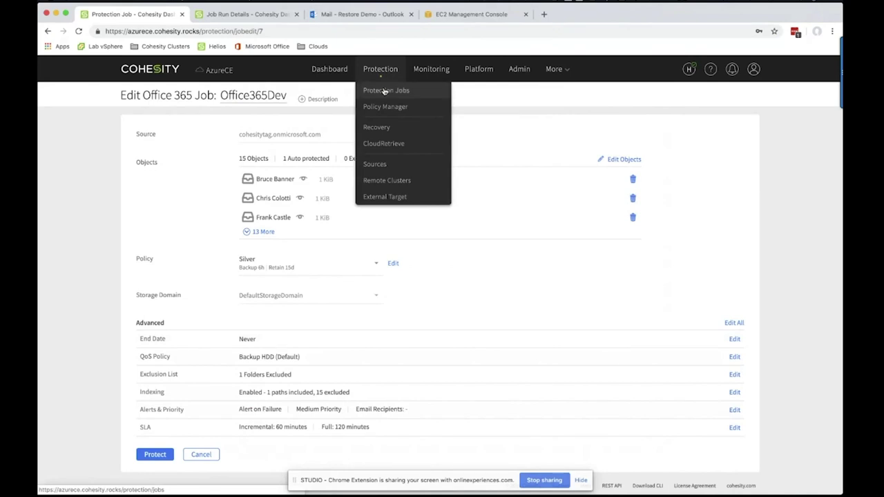
click(385, 91)
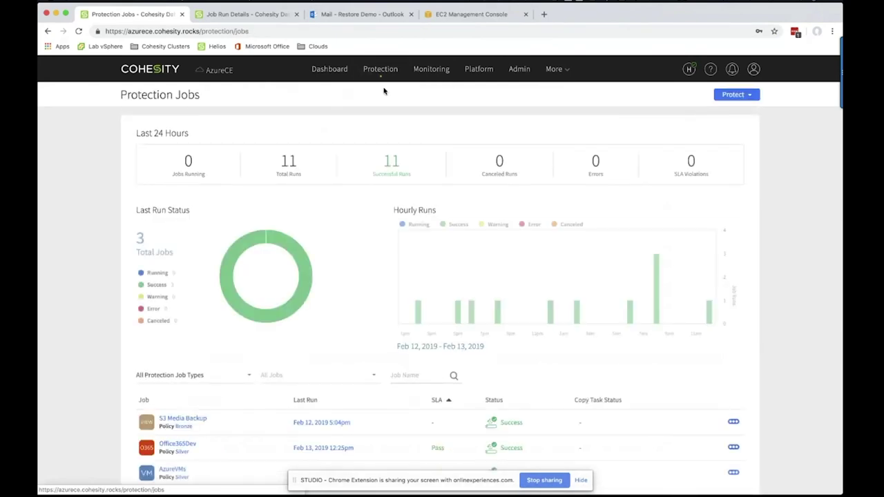
scroll(221, 421, down, 1)
click(176, 417)
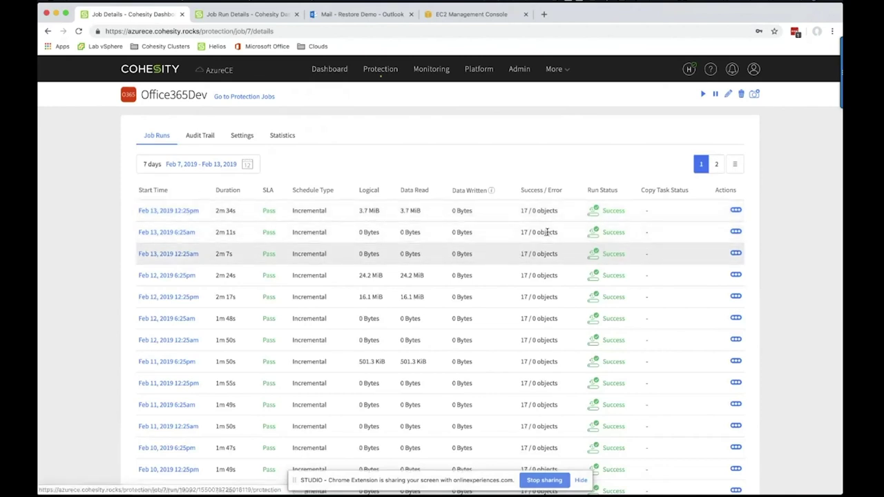
Review the Feb 13 12:25pm run's mailbox task log, then go to the Recovery page
click(179, 211)
scroll(326, 287, down, 3)
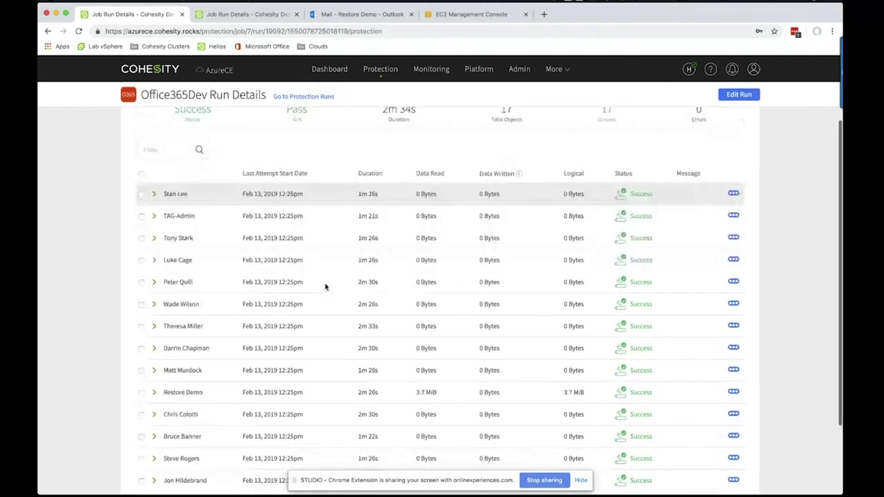
click(154, 280)
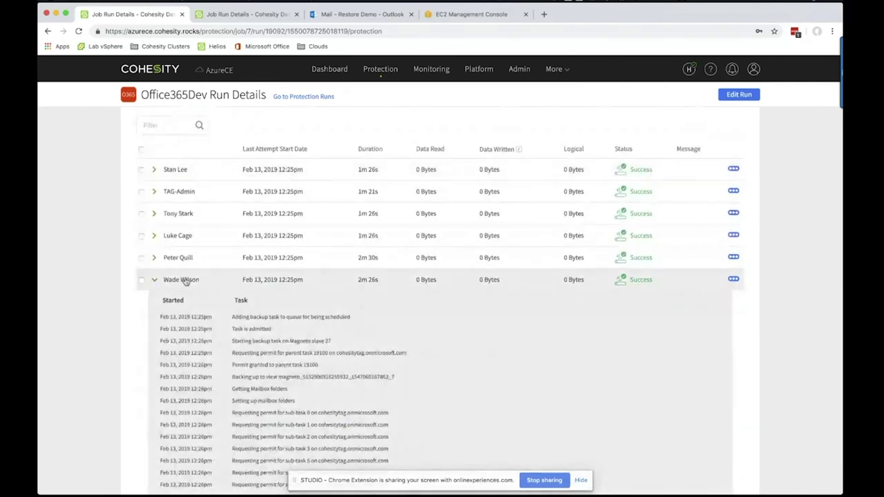
click(176, 279)
scroll(400, 313, up, 1)
scroll(399, 315, up, 2)
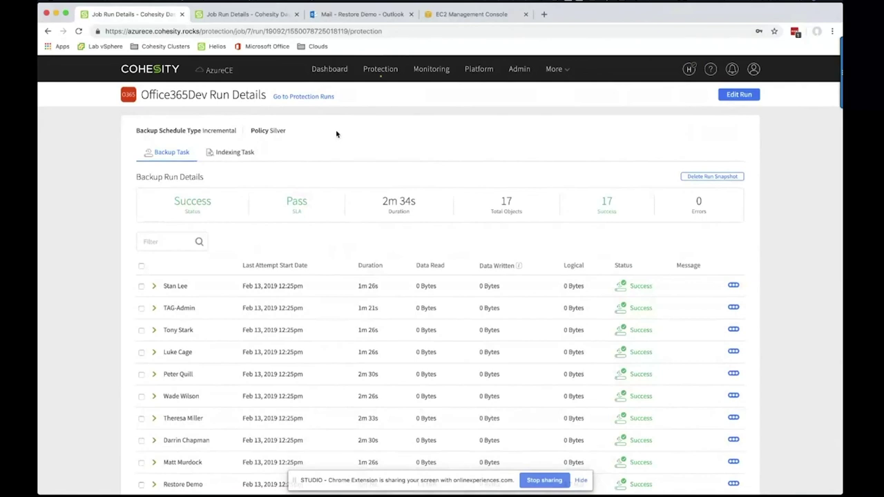
mouse_move(381, 69)
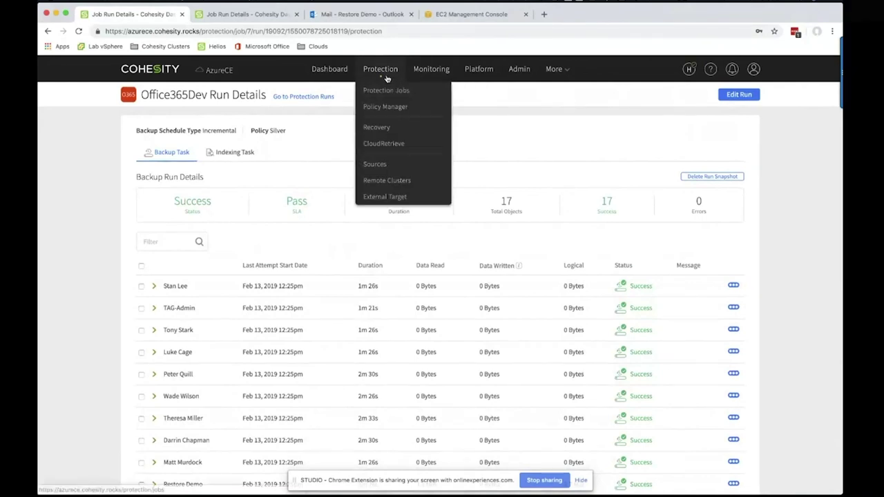
click(378, 128)
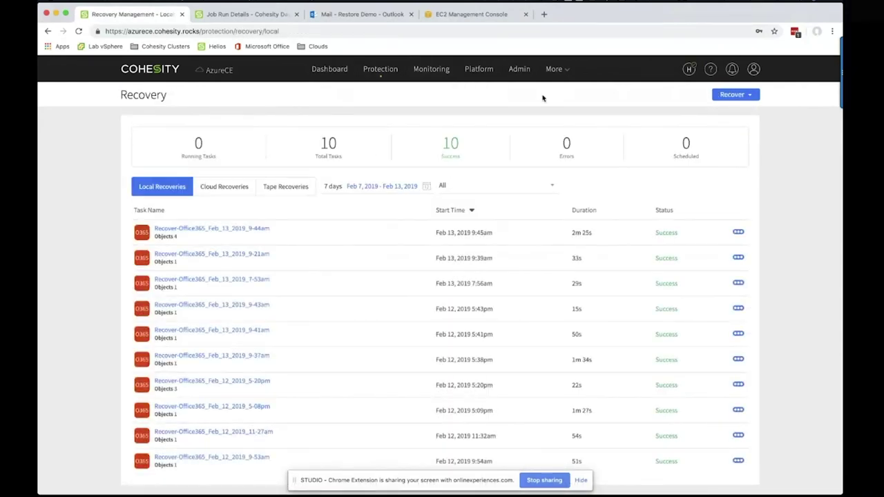
Close the Job Run Details and EC2 tabs, confirm the Restore Demo inbox is empty, return to Recovery
click(340, 14)
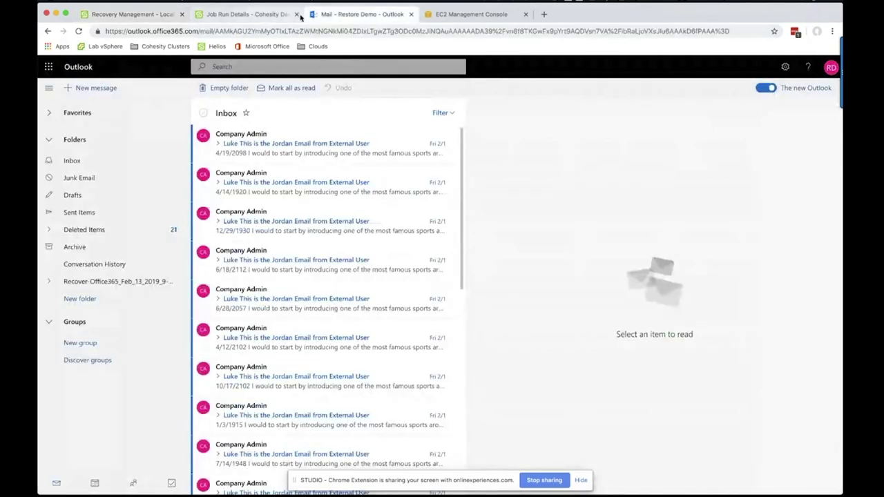
click(297, 15)
click(411, 15)
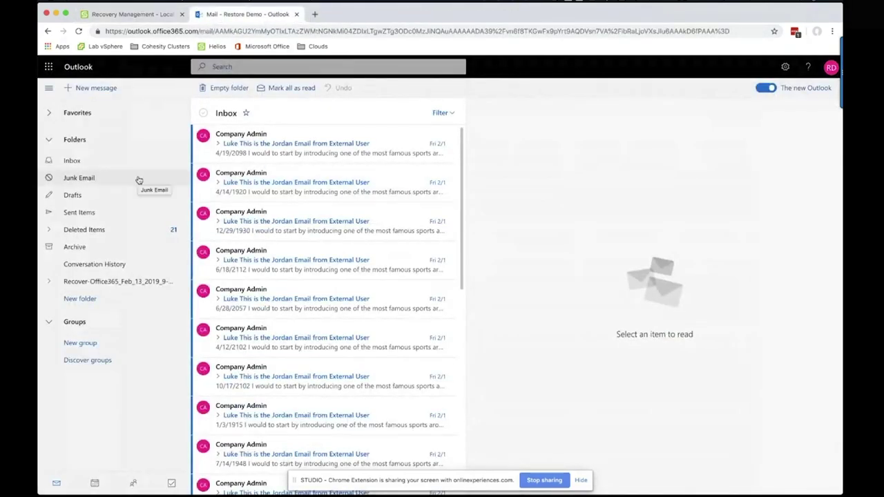
click(104, 160)
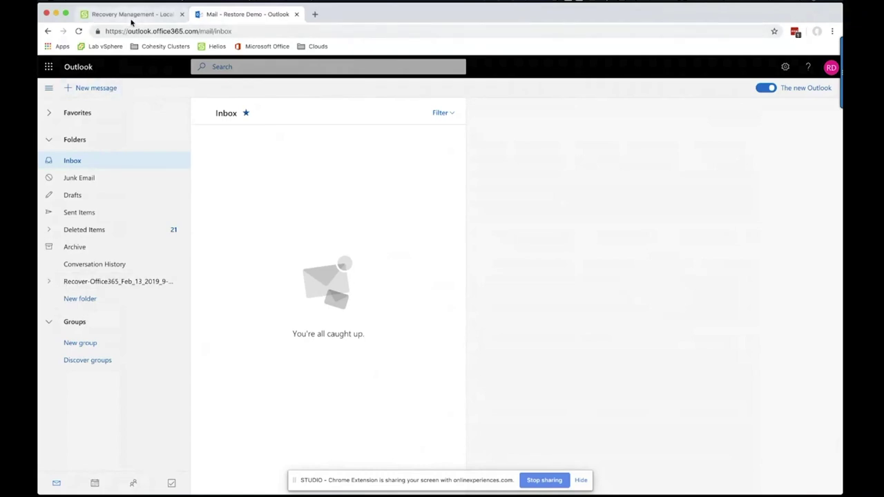
click(131, 15)
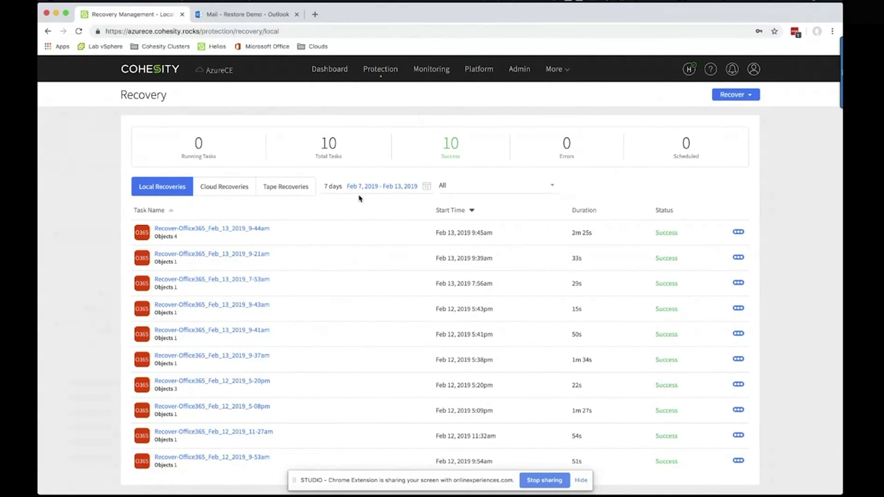
Start an Office 365 recovery and search mailboxes with the * wildcard
click(734, 95)
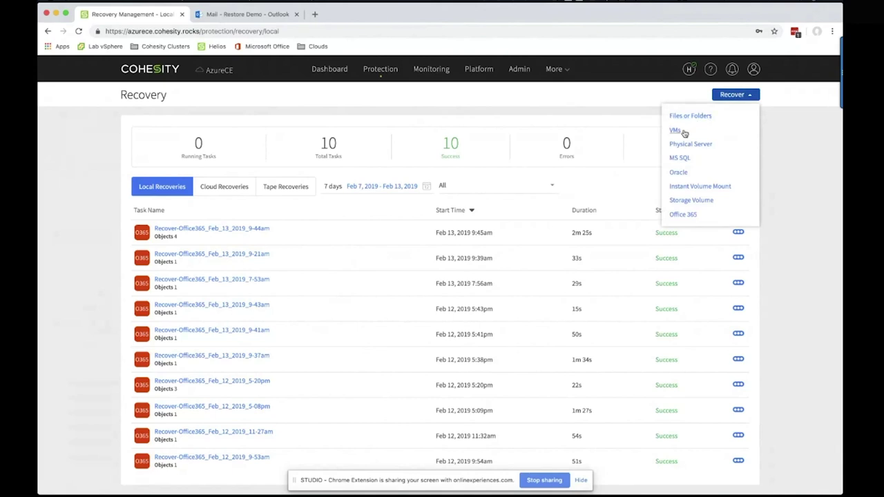
click(681, 215)
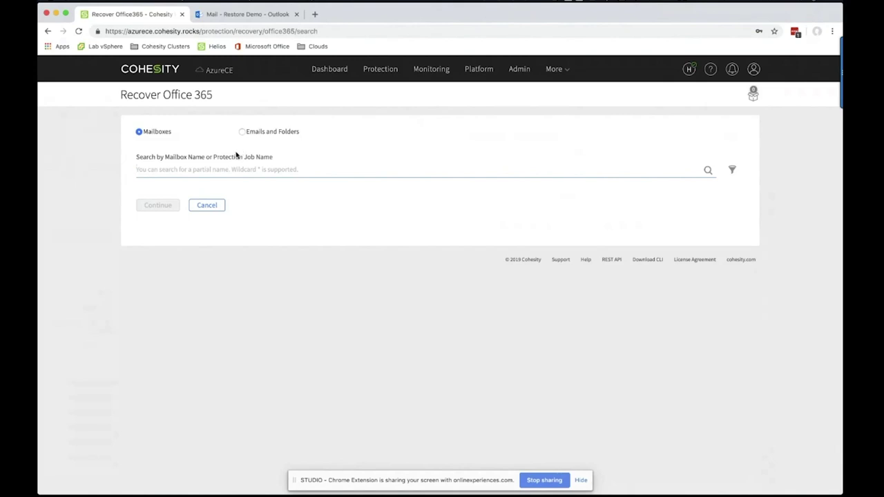
click(230, 169)
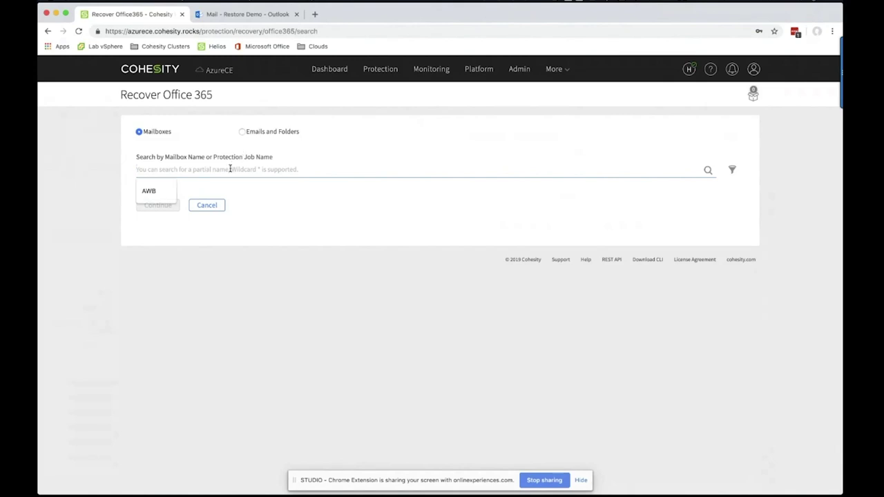
text(colotti)
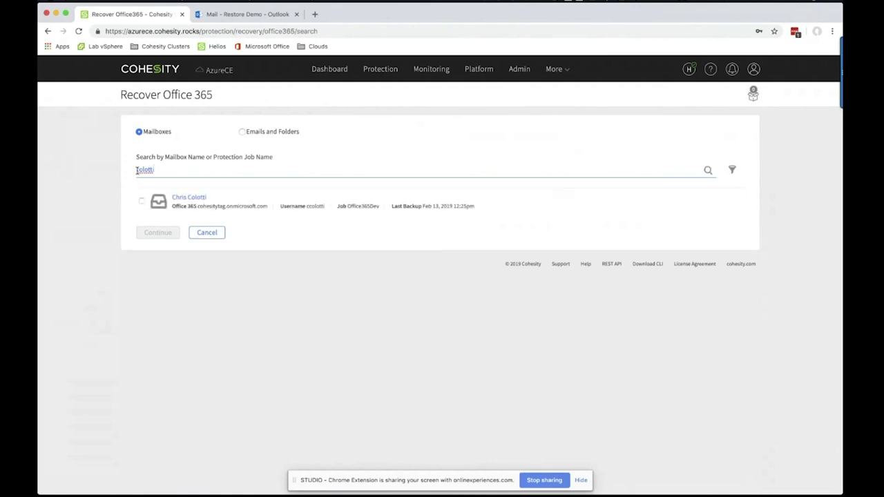
key(BackSpace)
text(*)
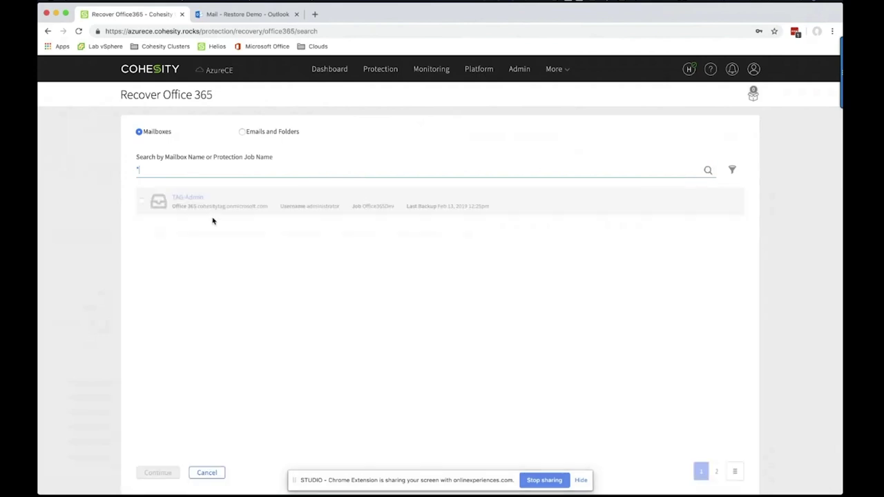
Select the second listed mailbox and continue to the recovery settings
scroll(216, 285, down, 1)
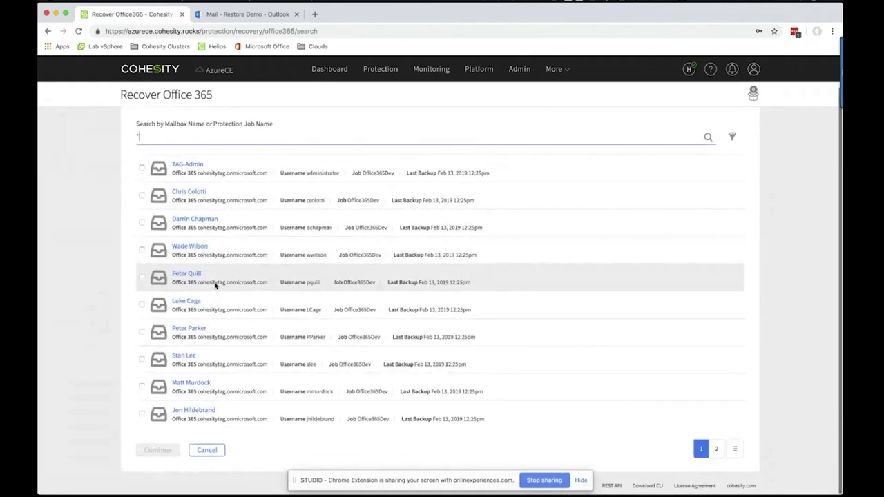
scroll(173, 140, up, 1)
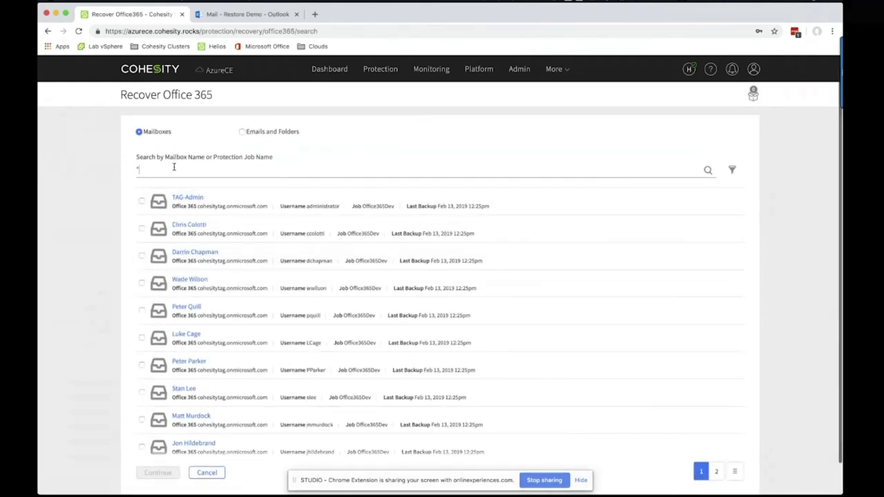
key(BackSpace)
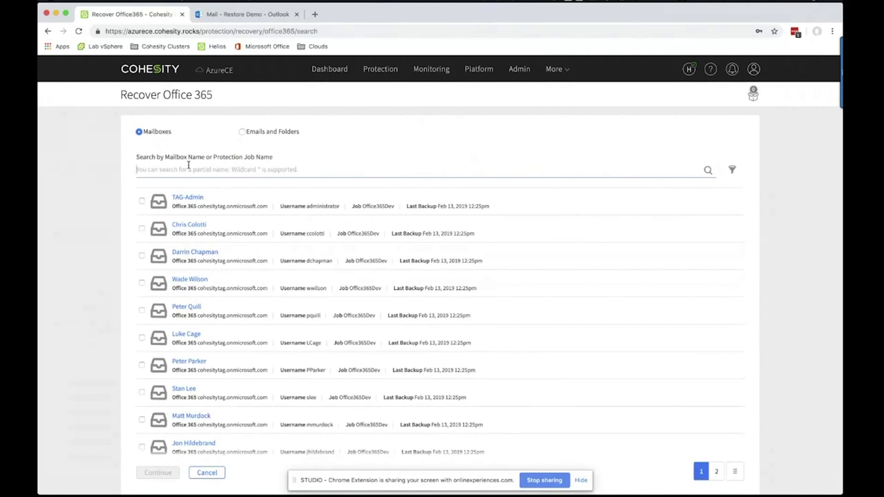
click(142, 228)
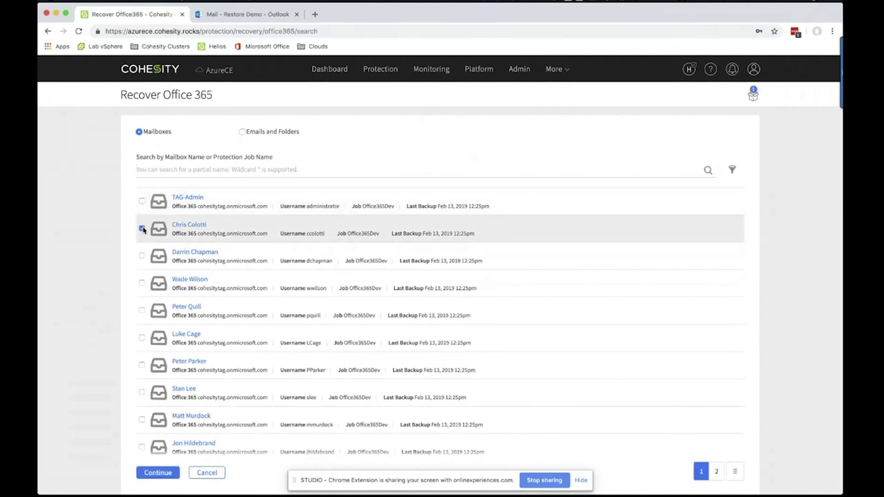
click(158, 473)
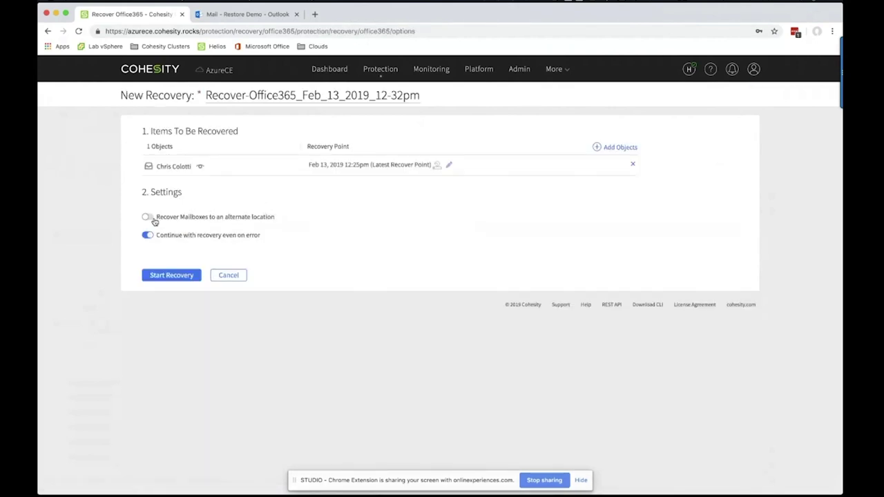
Target an alternate location: server cohesitytag.onmicrosoft.com, mailbox Restore Demo
click(148, 218)
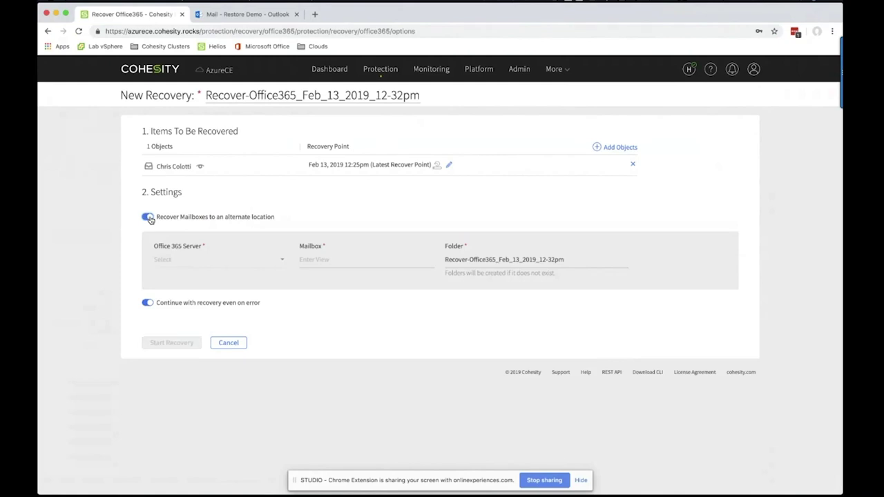
click(272, 260)
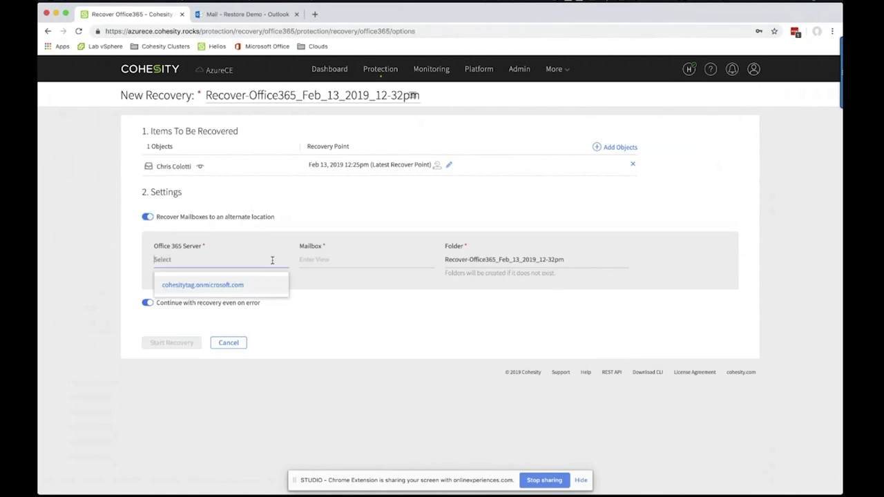
click(206, 285)
click(368, 260)
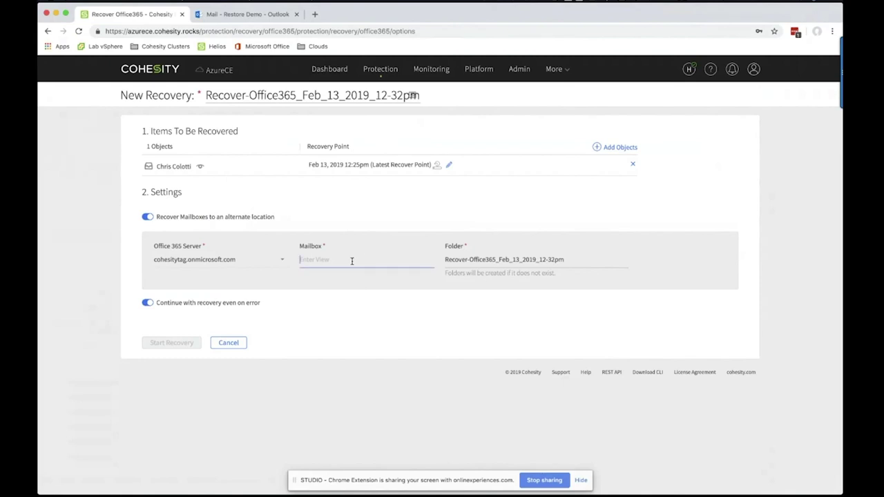
text(c)
key(BackSpace)
text(d)
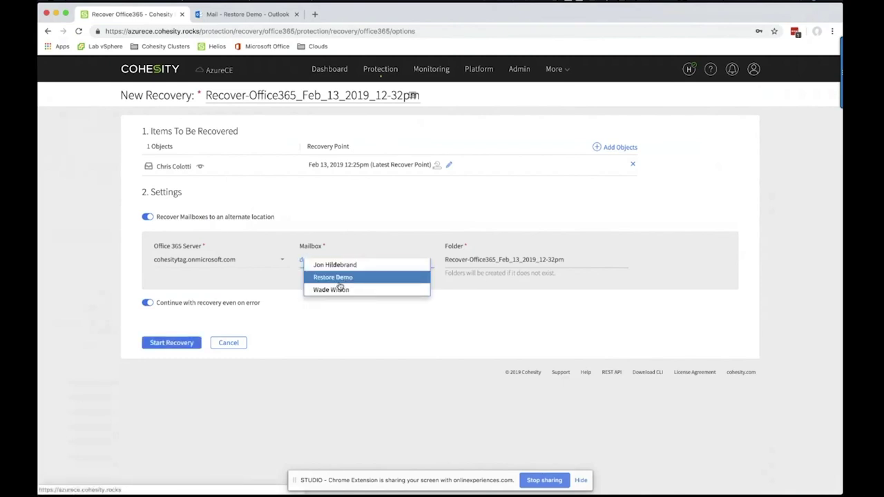
click(339, 281)
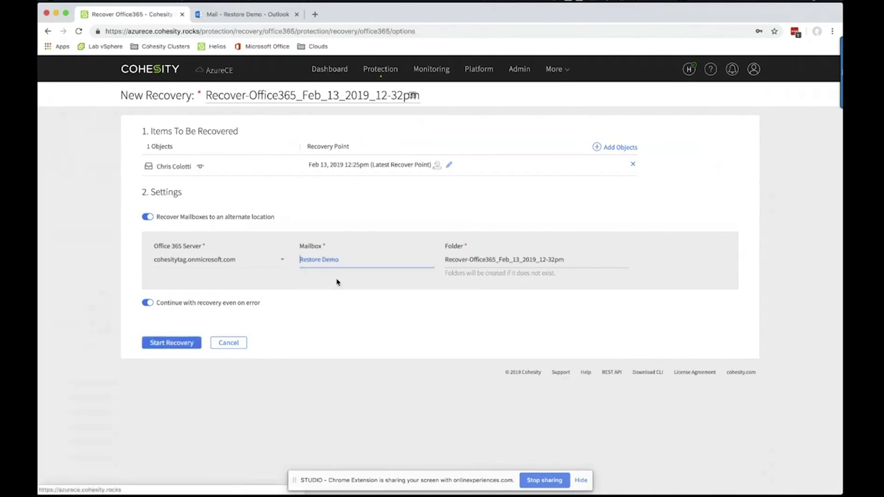
Keep the Recover-Office365_Feb_13_2019_12-32pm folder name and start the recovery
drag(569, 259, 446, 263)
click(560, 261)
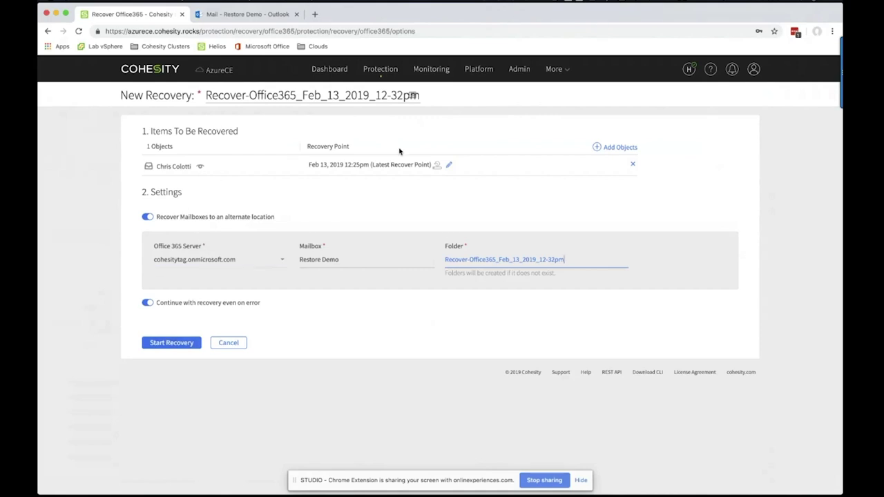
click(302, 260)
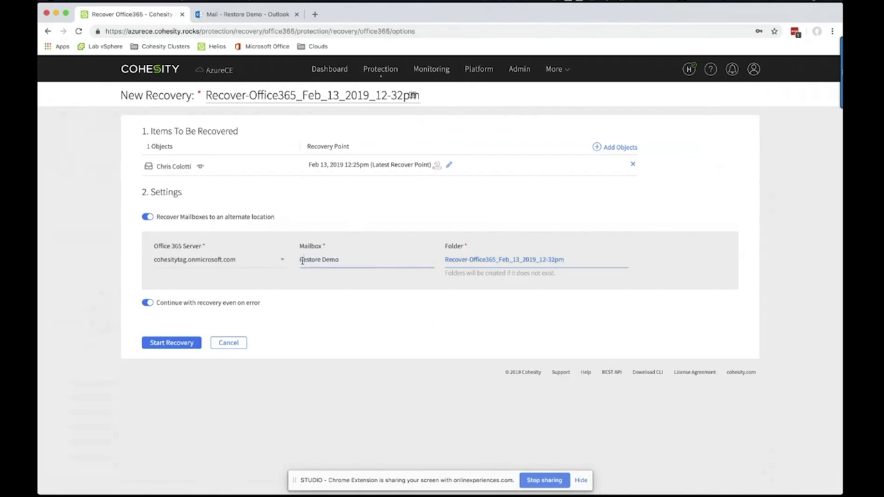
mouse_move(301, 259)
mouse_down()
mouse_move(337, 260)
mouse_move(296, 266)
mouse_up()
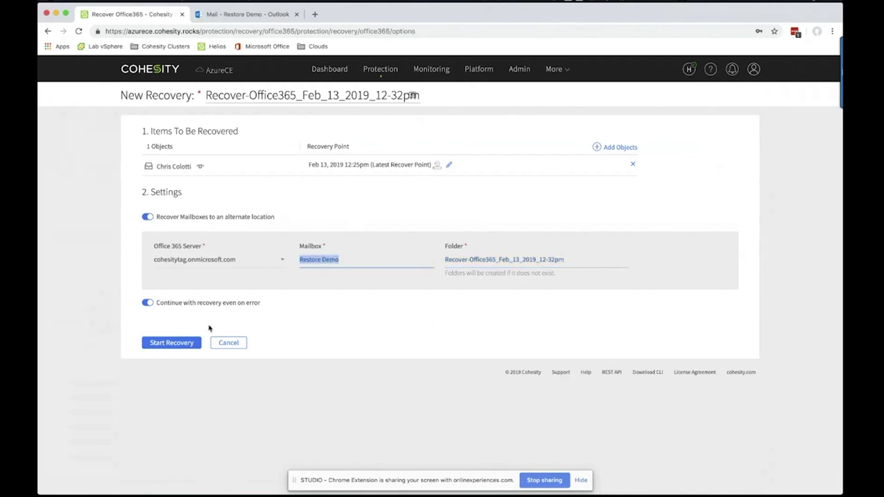
click(184, 343)
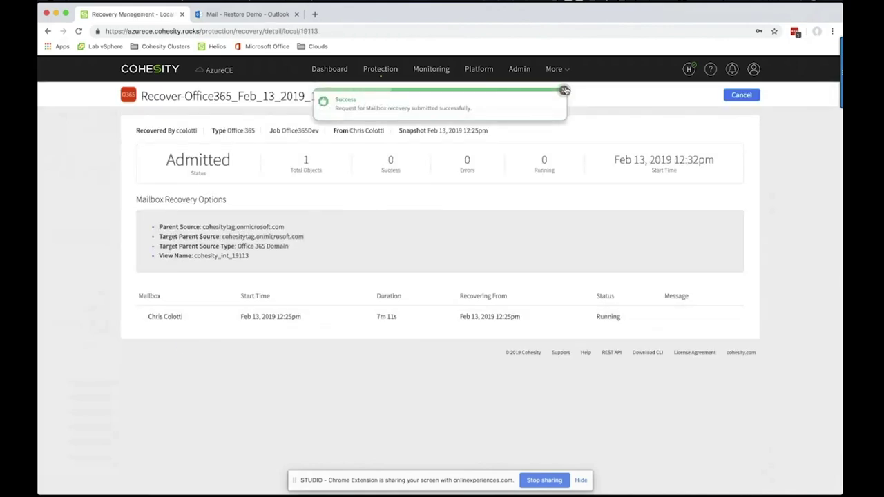
click(564, 91)
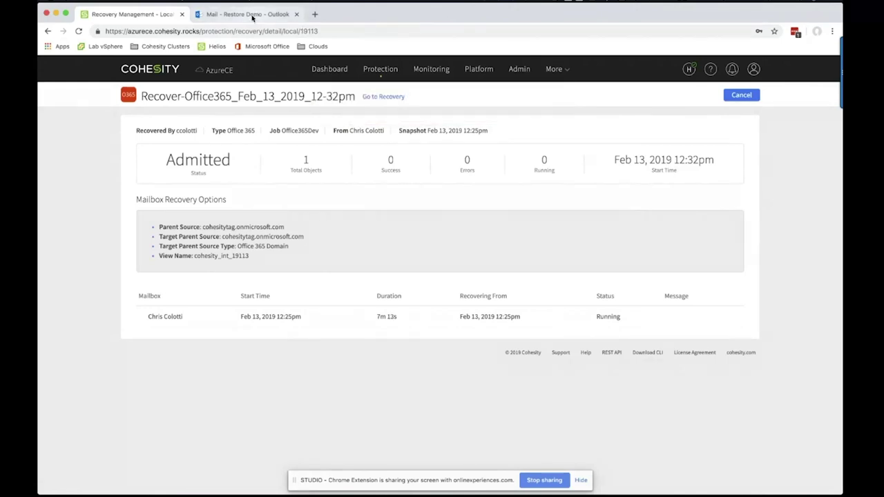
In the Restore Demo mailbox, browse the earlier recovery folder's restored Inbox of 21 messages
click(253, 15)
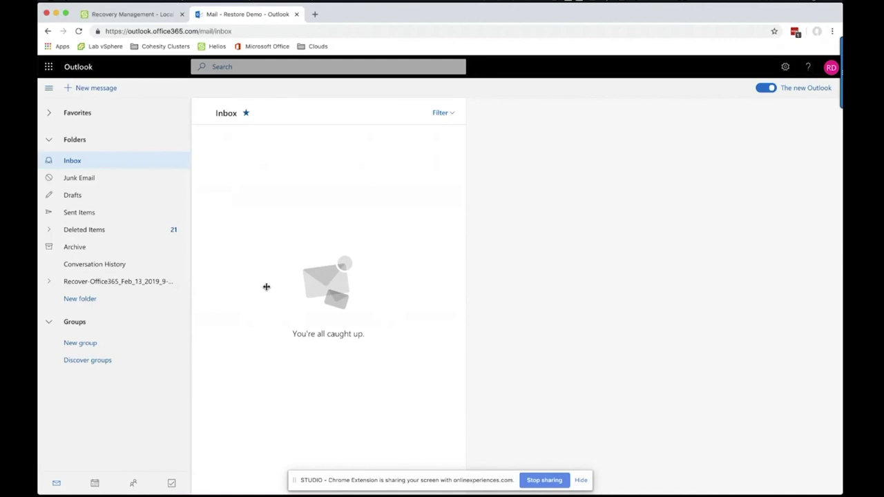
click(50, 283)
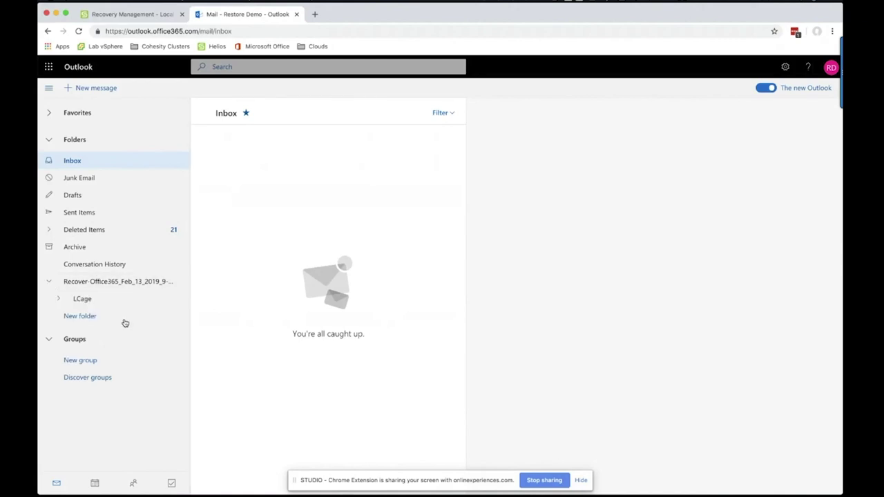
click(61, 302)
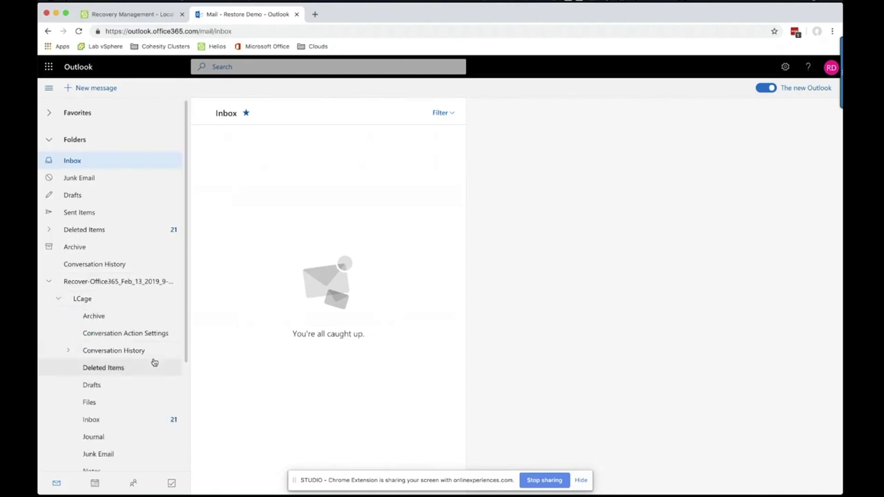
click(144, 420)
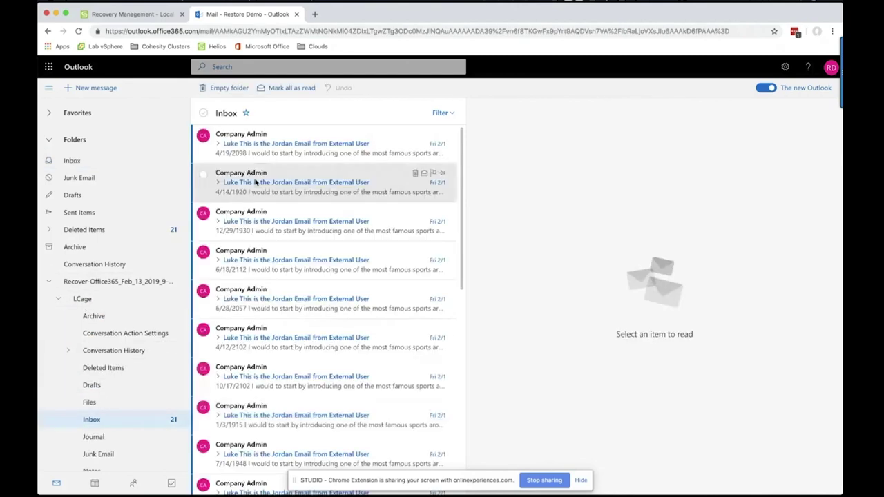
scroll(104, 354, down, 3)
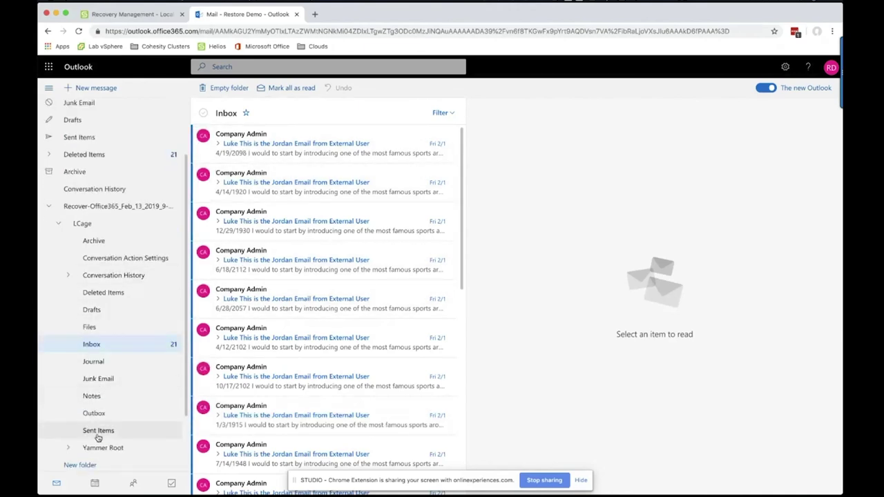
click(48, 206)
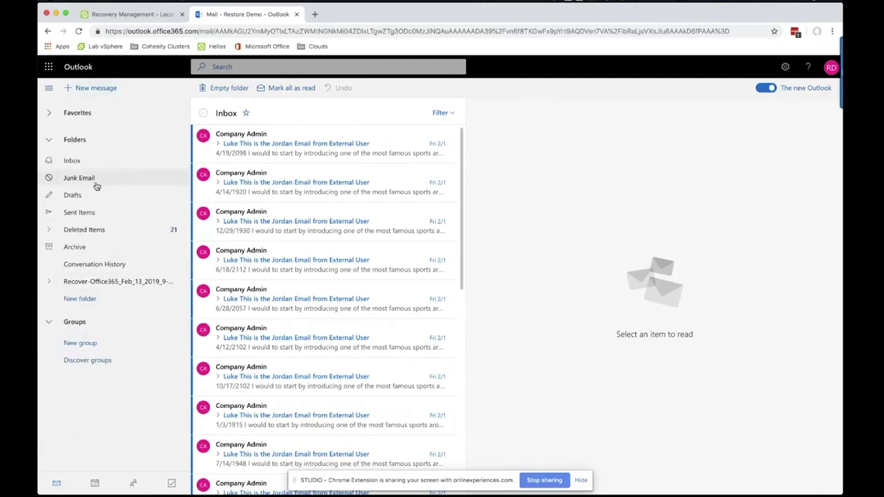
Reload Outlook, view the newest recovery folder's restored Files folder, and go back to Cohesity
click(78, 31)
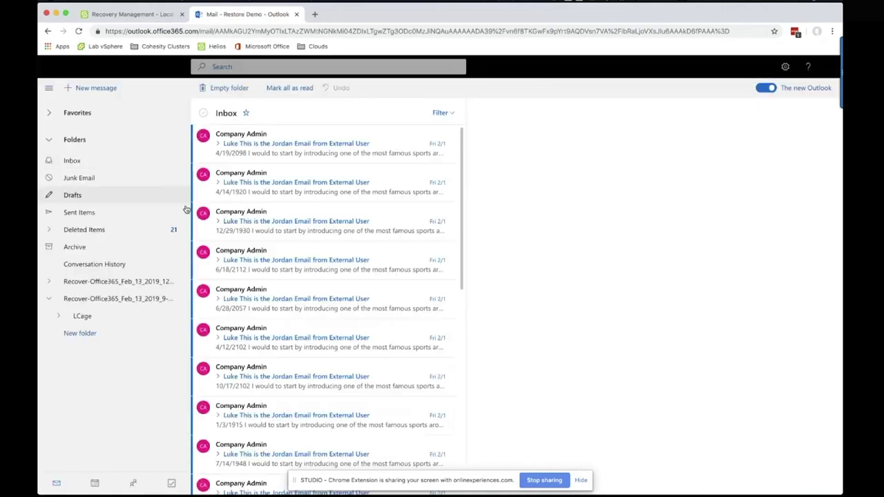
click(53, 283)
click(59, 299)
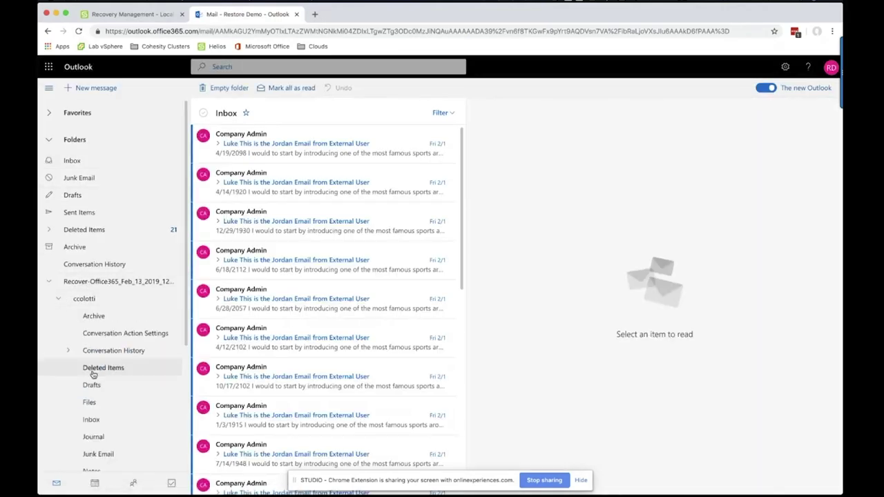
click(90, 402)
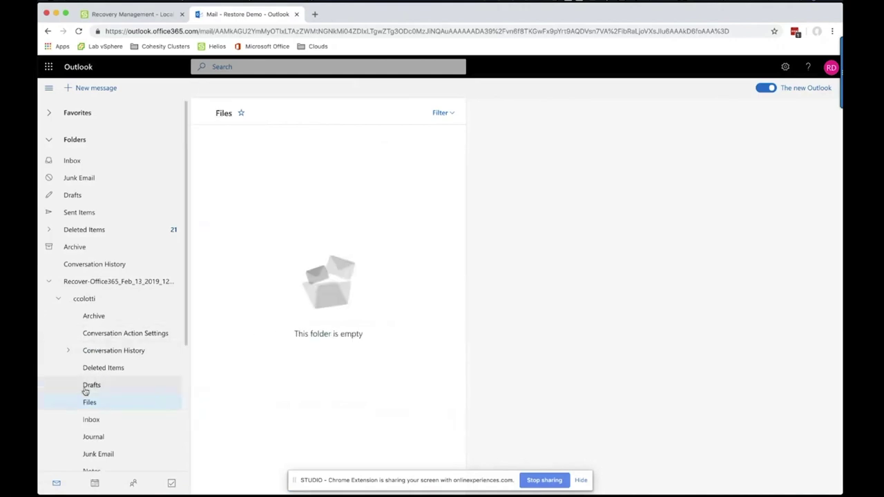
click(57, 298)
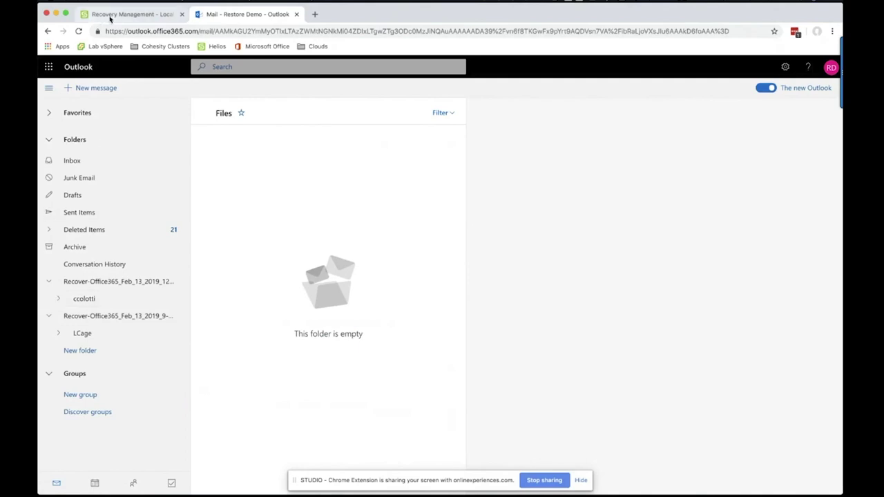
click(110, 17)
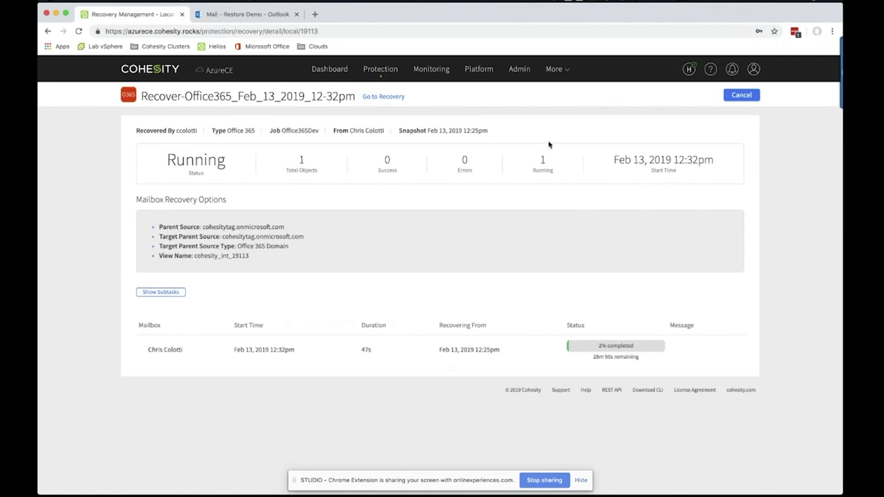
Start an Office 365 Emails and Folders recovery and search for subject 'Test'
click(370, 97)
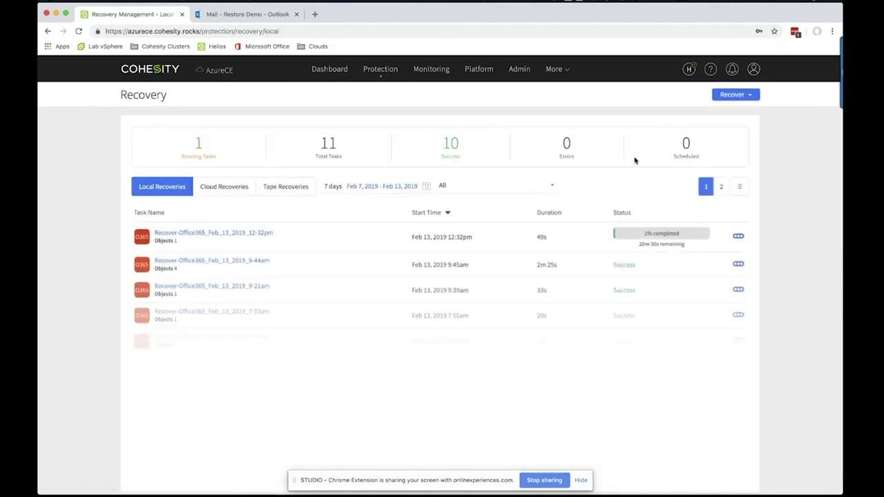
click(737, 96)
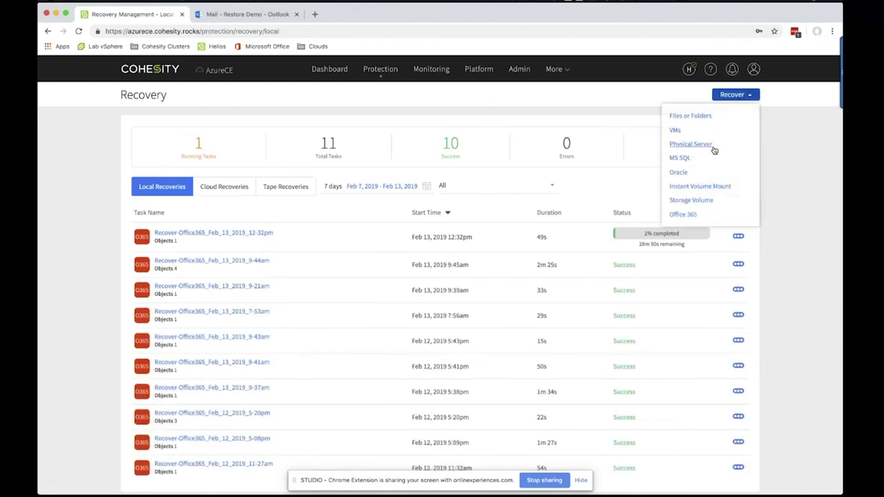
click(687, 215)
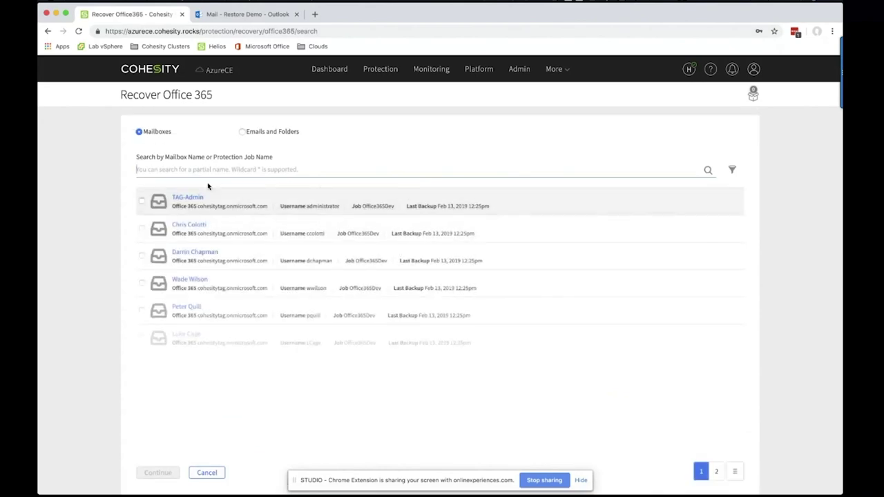
click(242, 132)
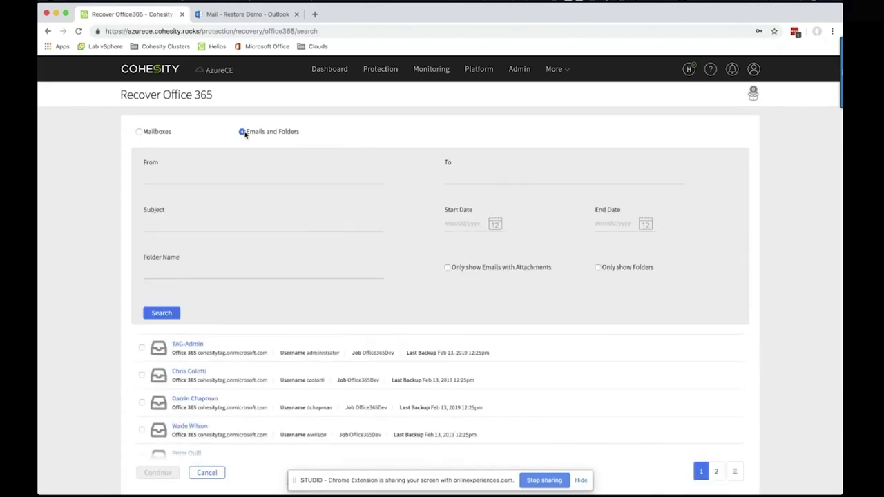
click(200, 170)
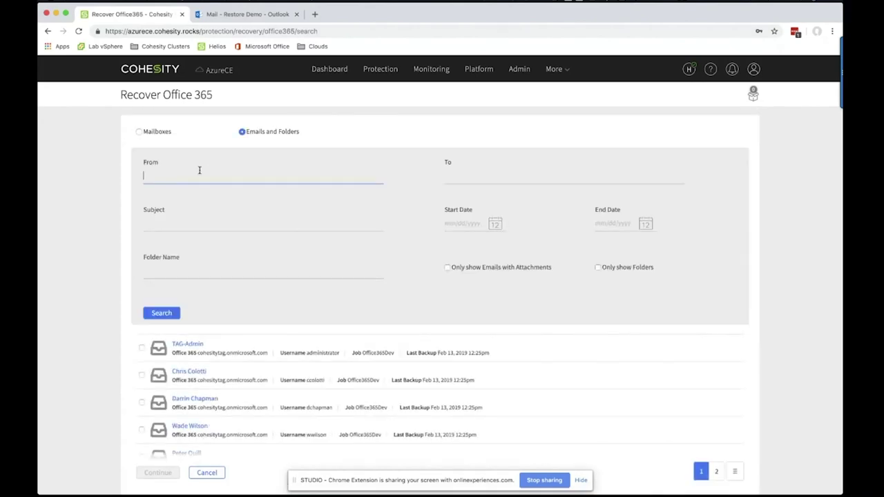
click(186, 230)
text(Tes)
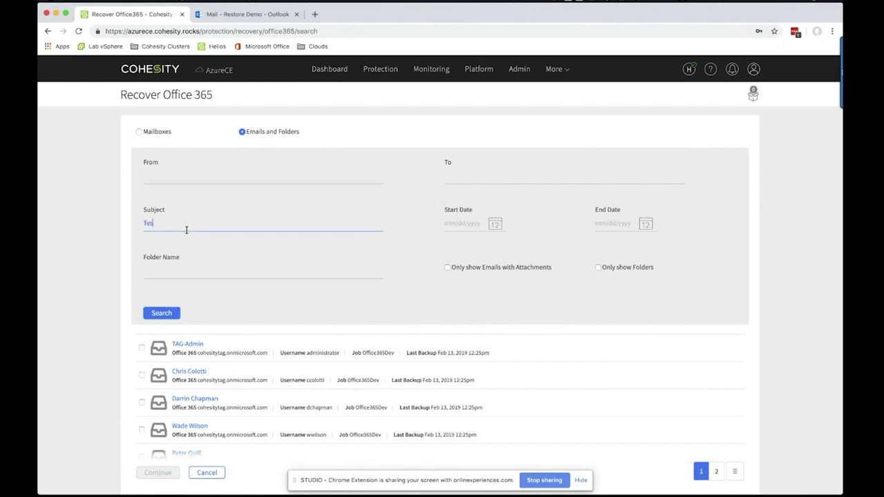
text(t)
key(Return)
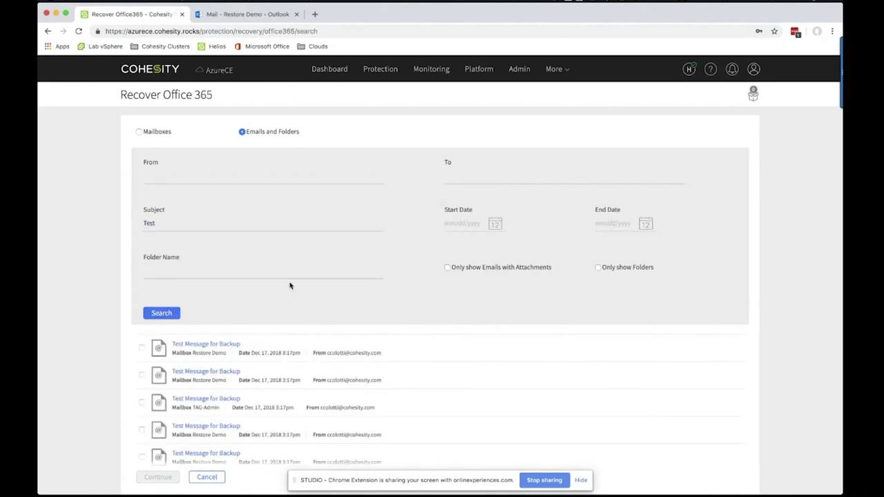
Select the admin mailbox's Test Message for Backup and continue to the recovery settings
click(162, 174)
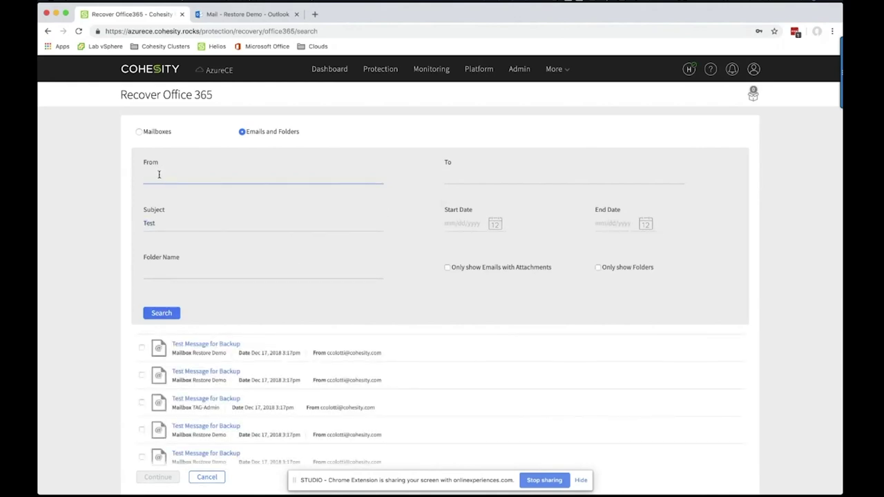
scroll(162, 283, down, 1)
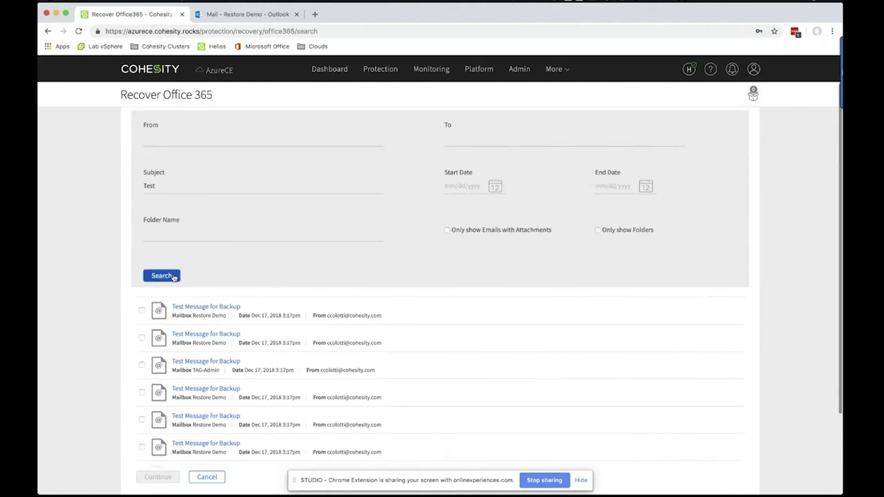
scroll(174, 277, down, 1)
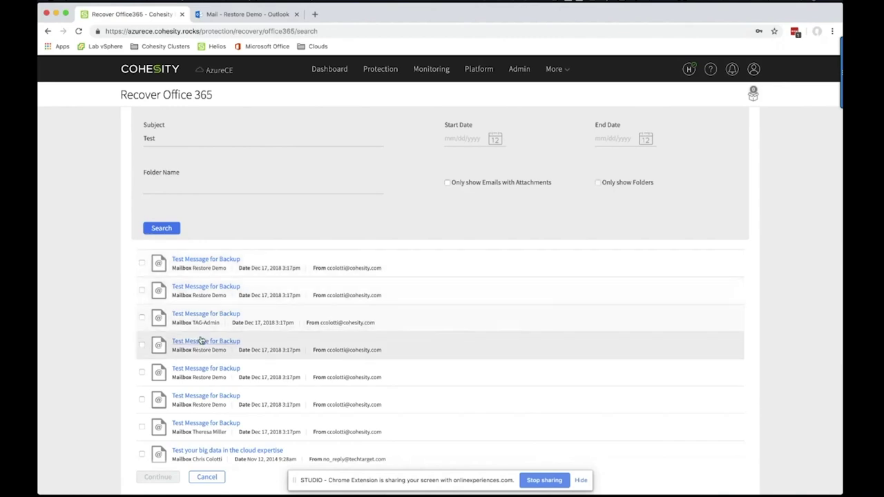
scroll(200, 339, down, 1)
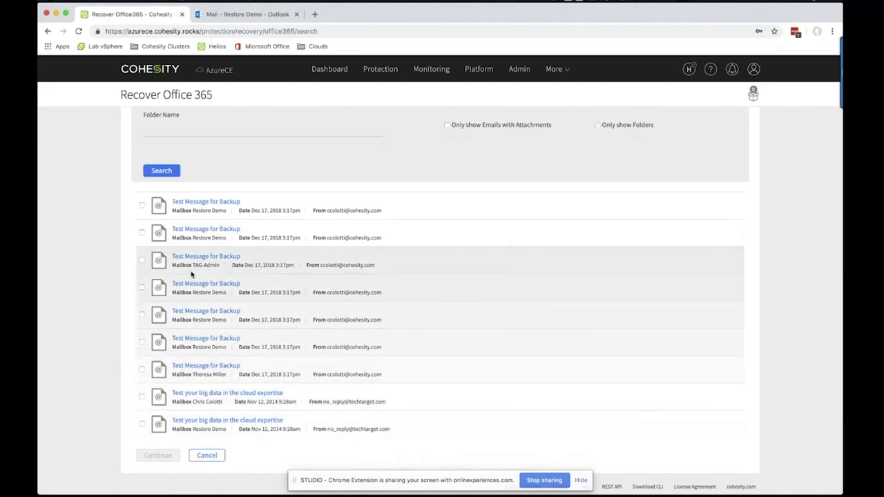
click(141, 261)
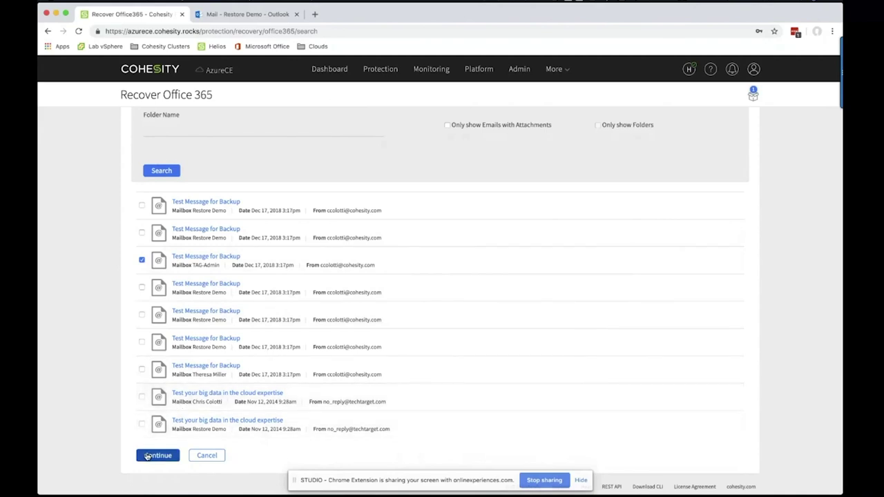
click(148, 456)
Recover the email to cohesitytag.onmicrosoft.com's Restore Demo mailbox, with the folder prefixed 'MESSAGE'
click(148, 218)
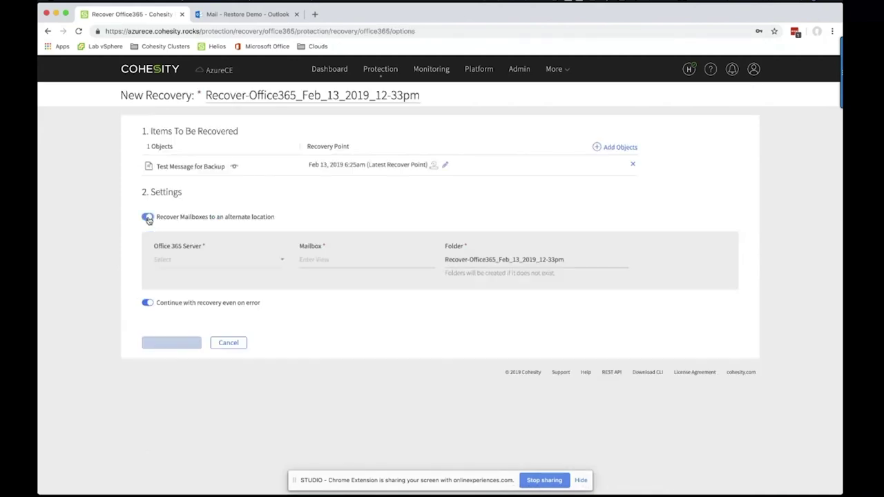
click(202, 260)
click(195, 291)
click(333, 260)
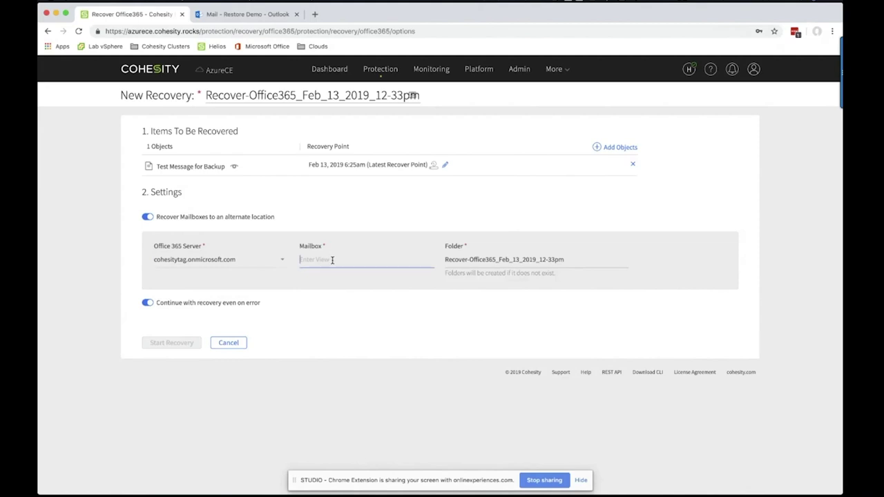
text(de)
click(338, 267)
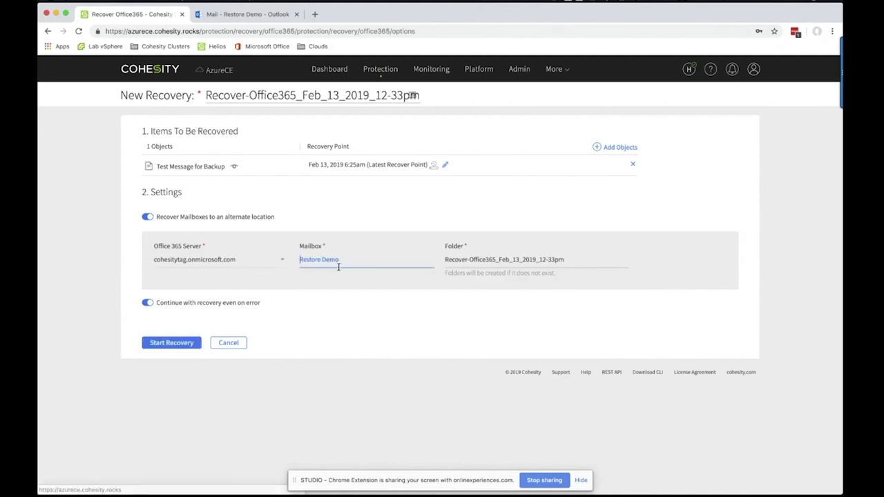
click(445, 259)
text(MESSAGE)
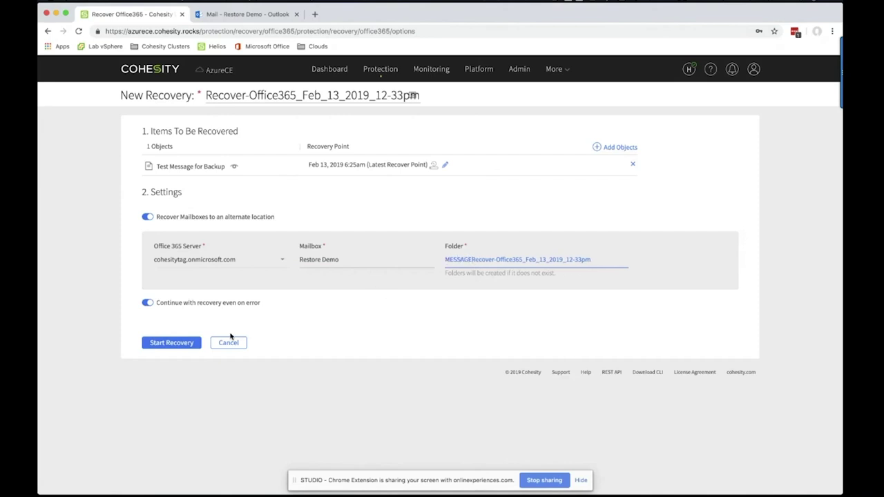
click(149, 342)
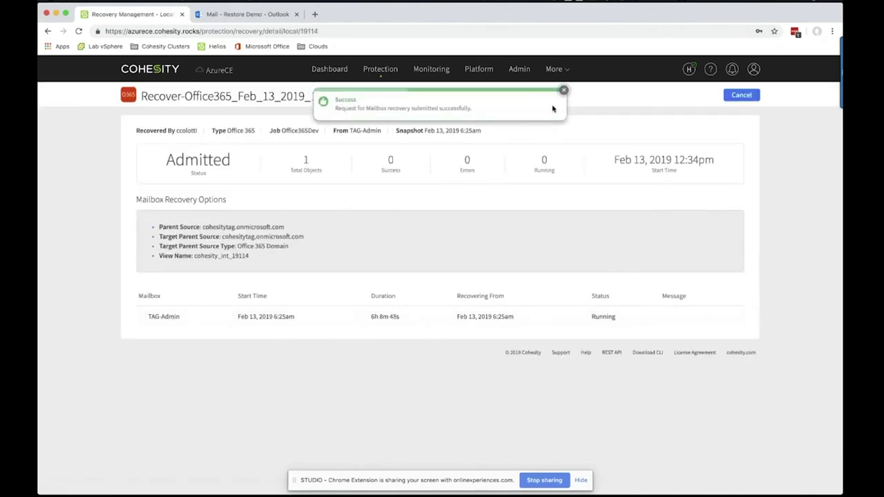
click(257, 21)
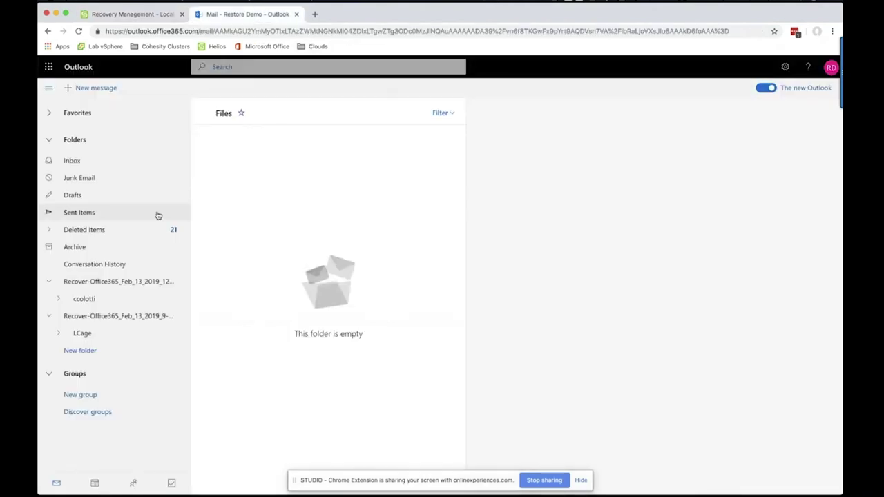
Reload Outlook and browse the earlier recovery folder's restored Archive and Conversation History subfolders
click(78, 31)
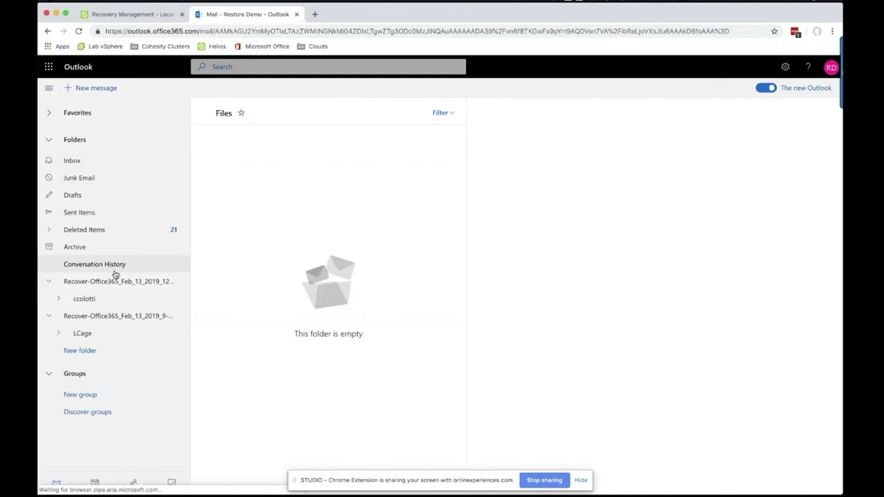
click(59, 297)
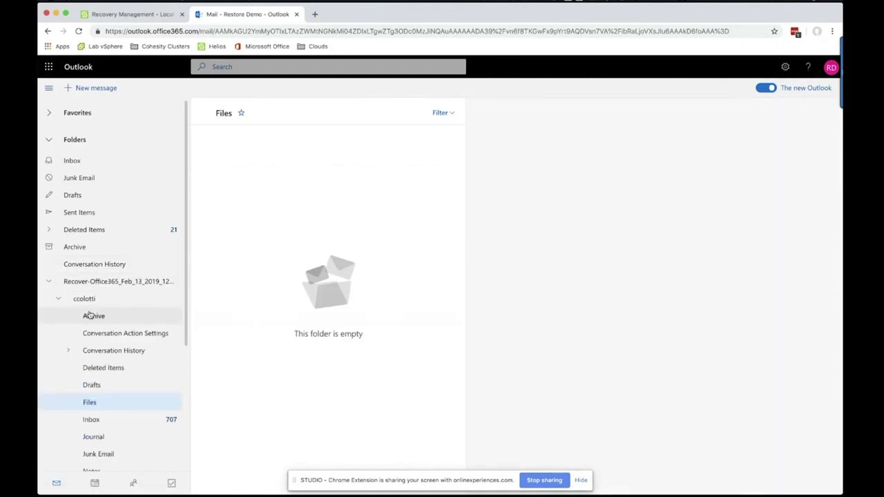
click(73, 352)
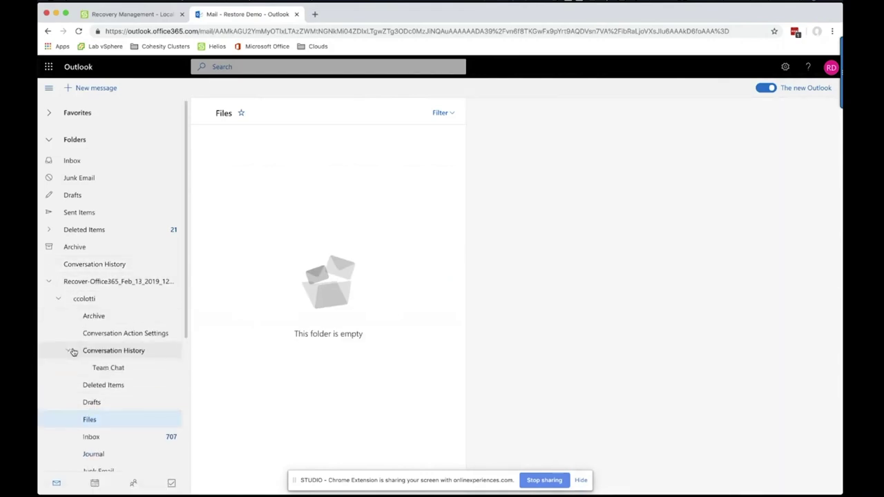
click(73, 351)
click(88, 316)
click(59, 298)
click(50, 284)
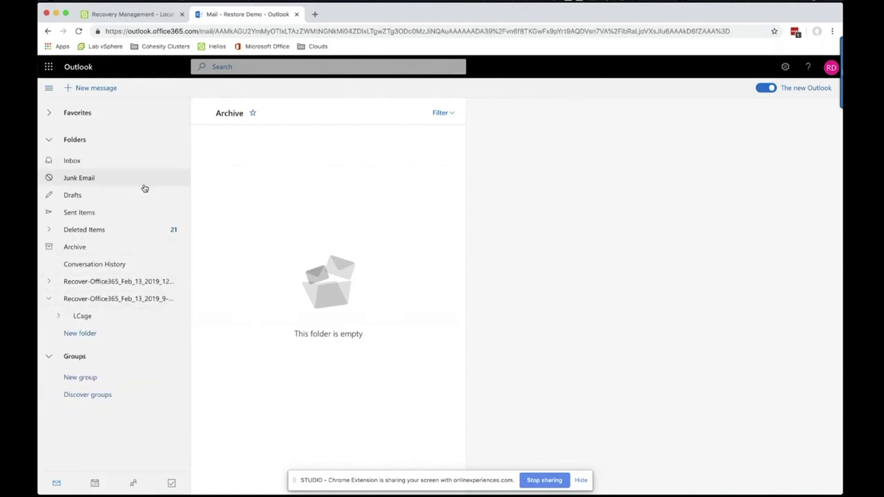
click(49, 282)
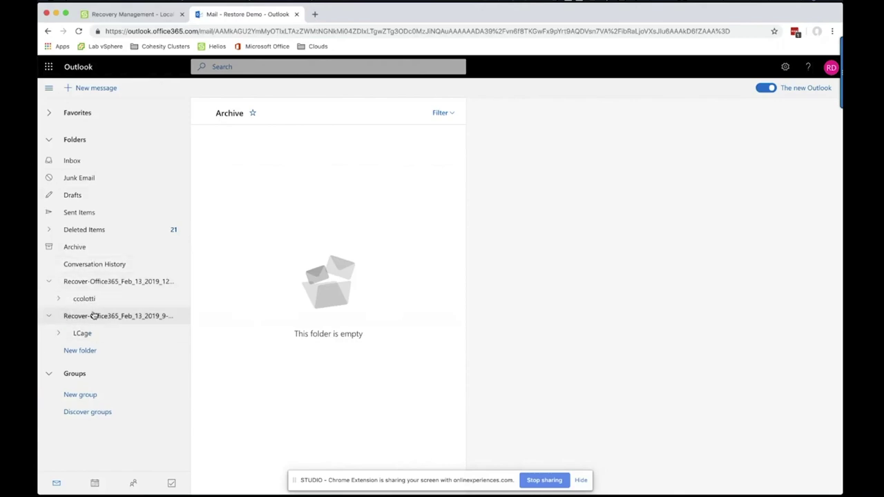
click(59, 299)
click(84, 315)
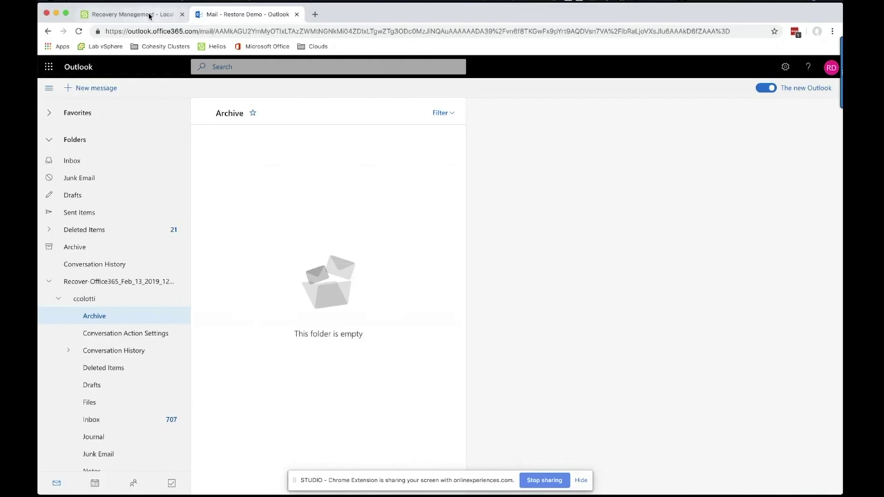
After checking Cohesity's task status, reload Outlook and open Test Message for Backup in MESSAGERecover's Inbox
click(148, 14)
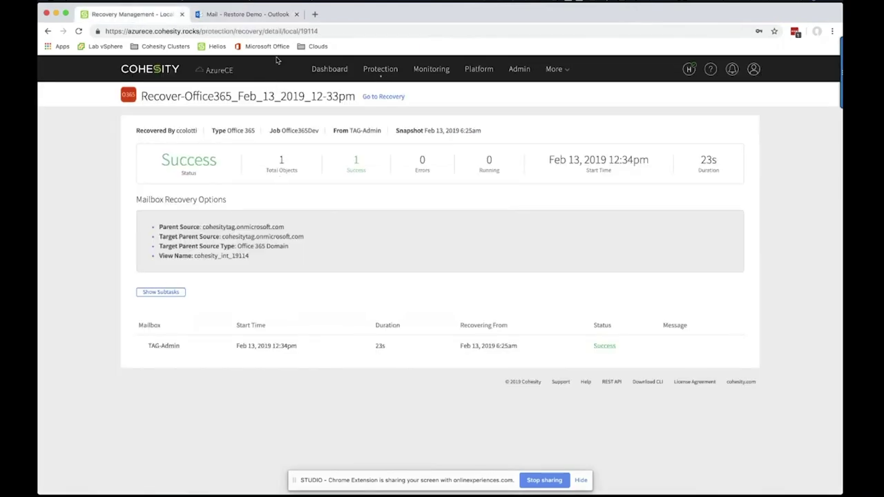
click(253, 22)
click(78, 31)
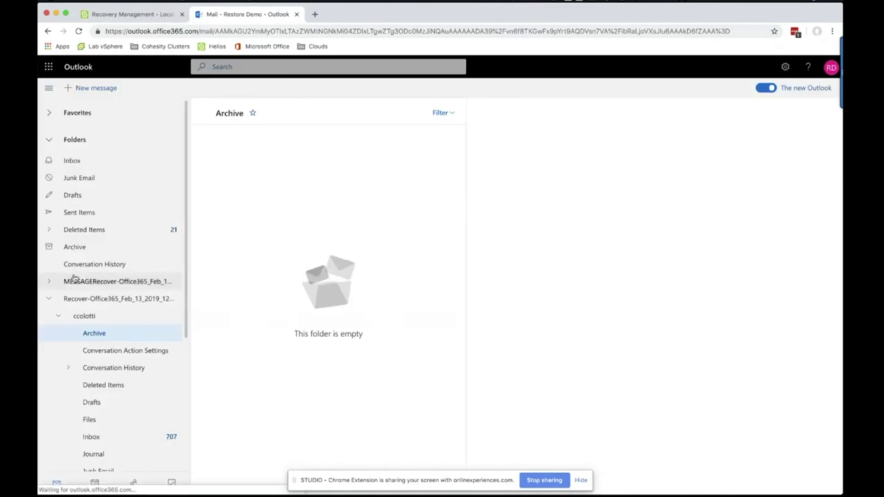
click(51, 283)
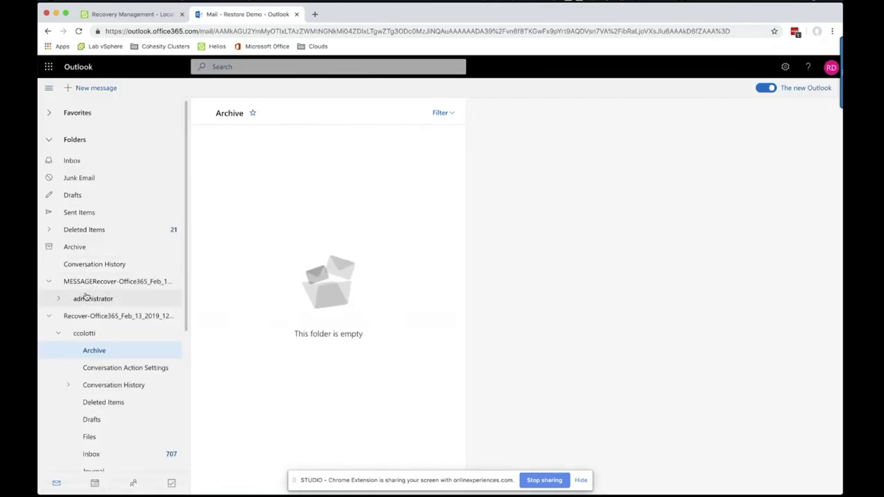
click(59, 300)
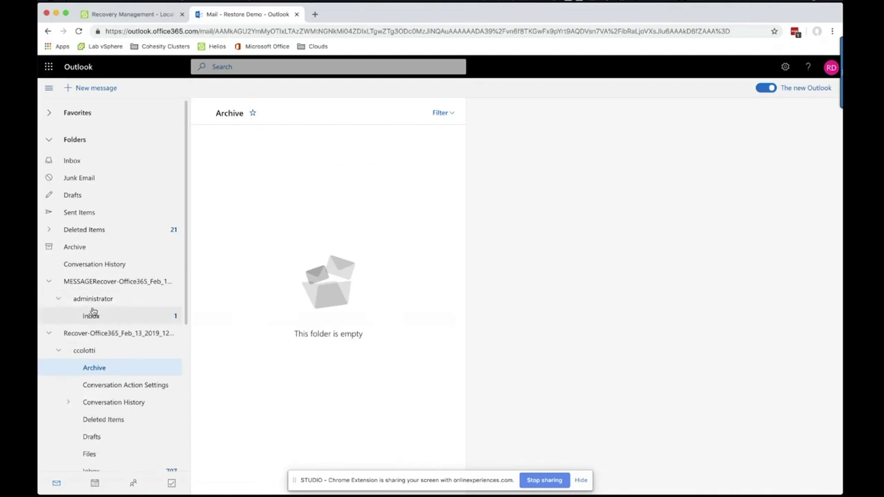
click(89, 316)
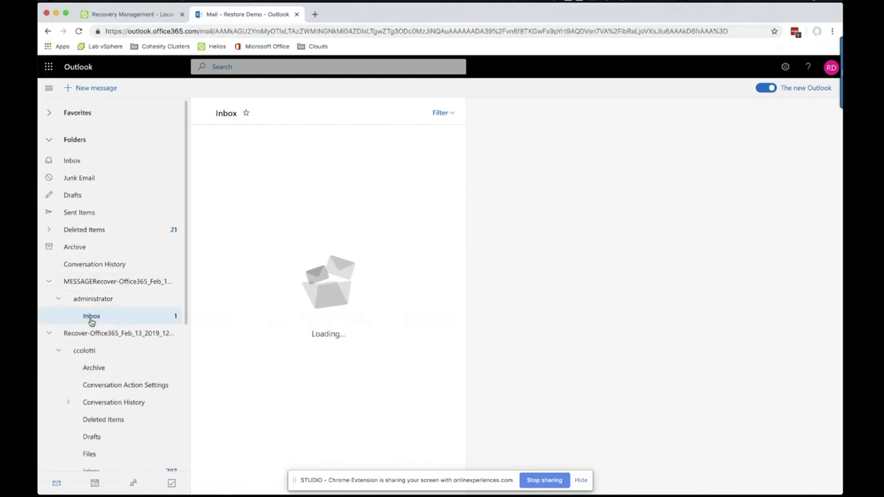
click(335, 154)
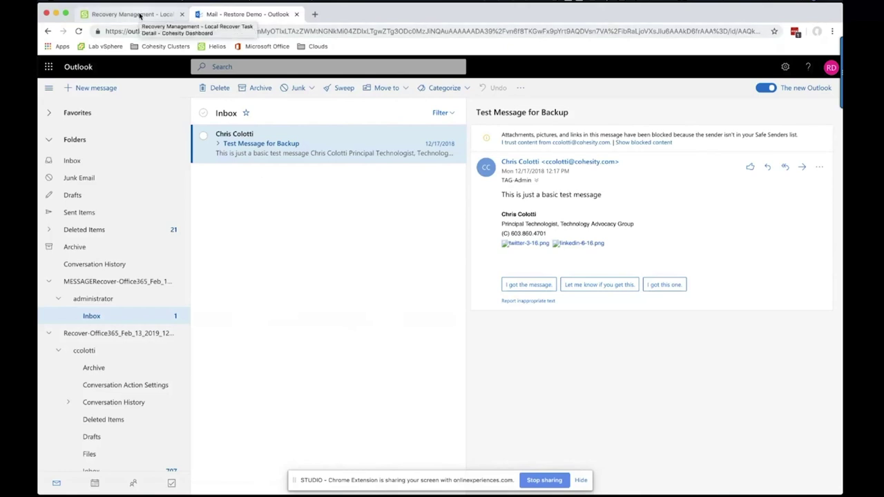
Go to Protection Jobs and select the Office365Dev job's Feb 13, 2019 12:25pm run
click(139, 15)
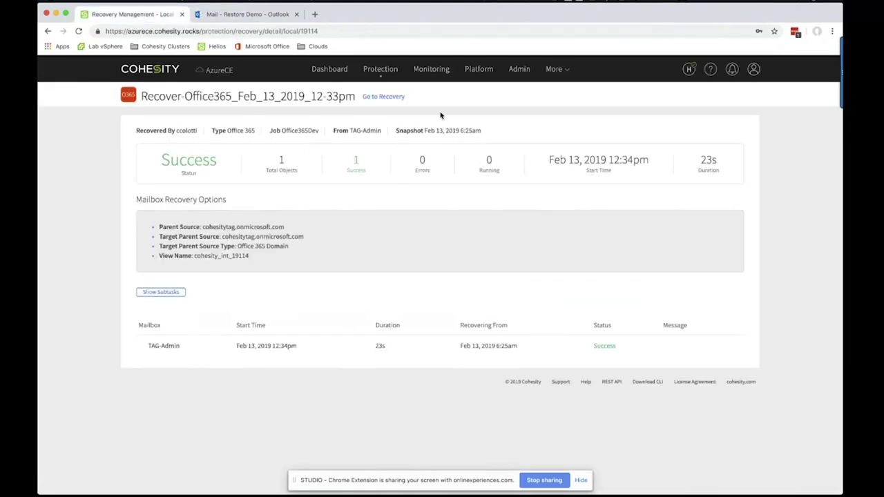
mouse_move(392, 79)
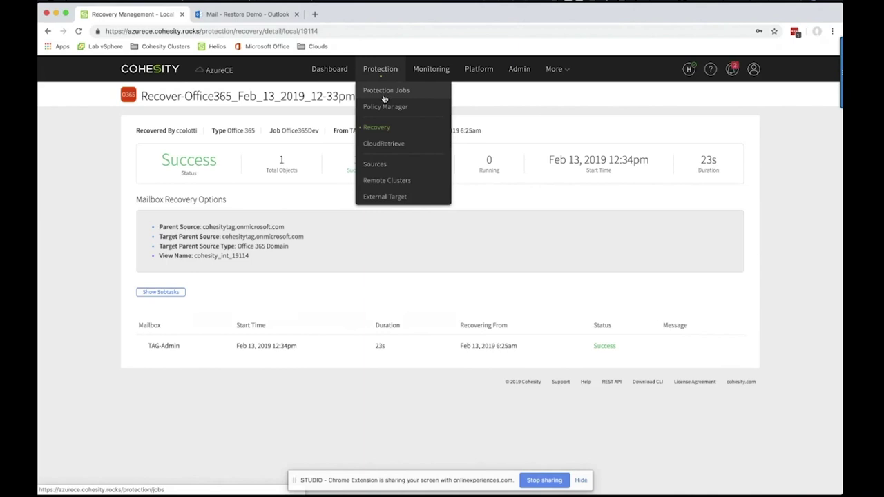
click(385, 94)
scroll(209, 363, down, 1)
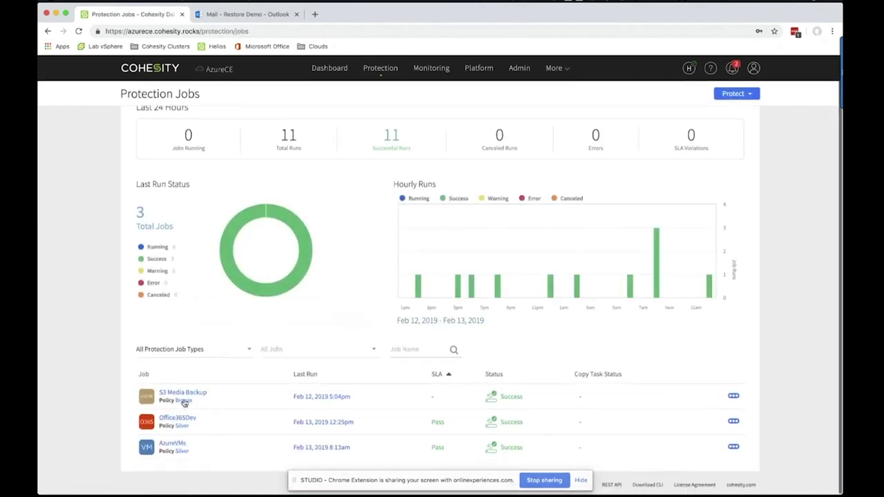
click(176, 417)
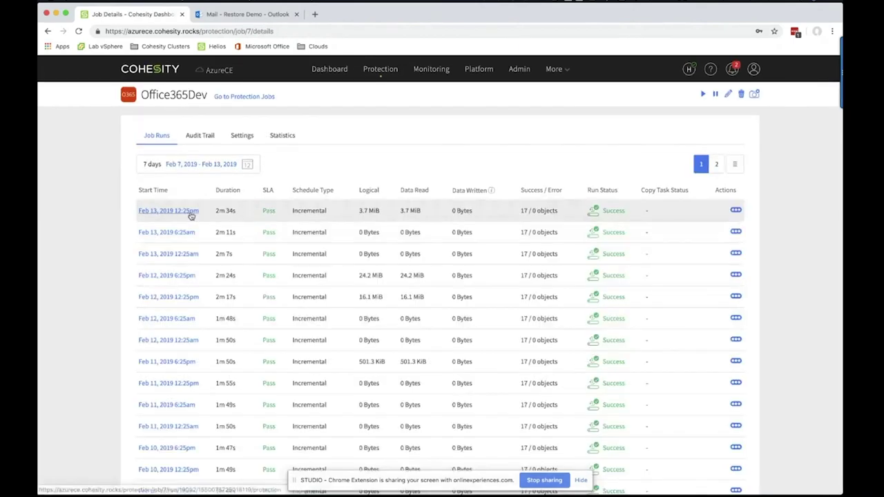
click(163, 211)
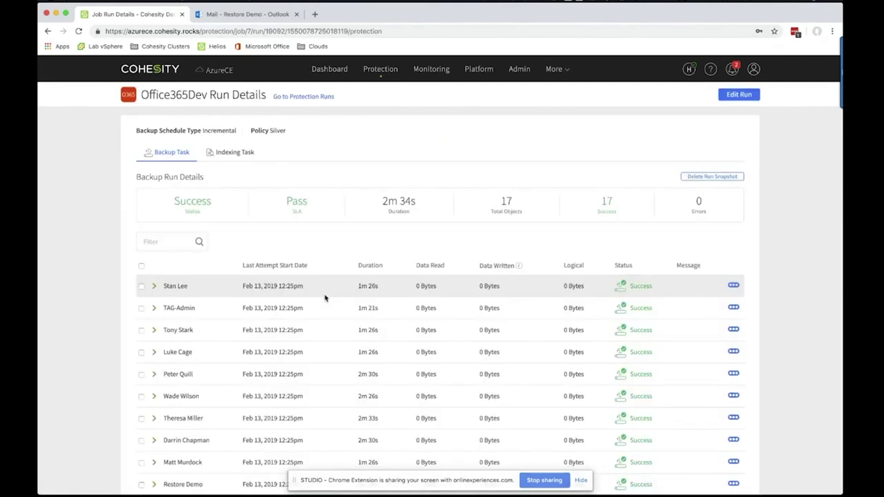
Scroll through the run's 17 mailbox objects and view one mailbox's actions menu
scroll(325, 297, down, 1)
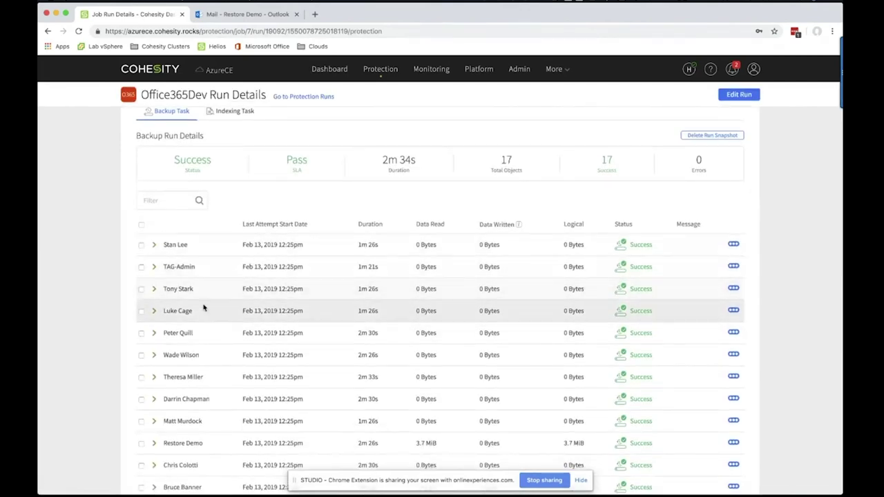
scroll(311, 329, down, 2)
scroll(427, 295, down, 1)
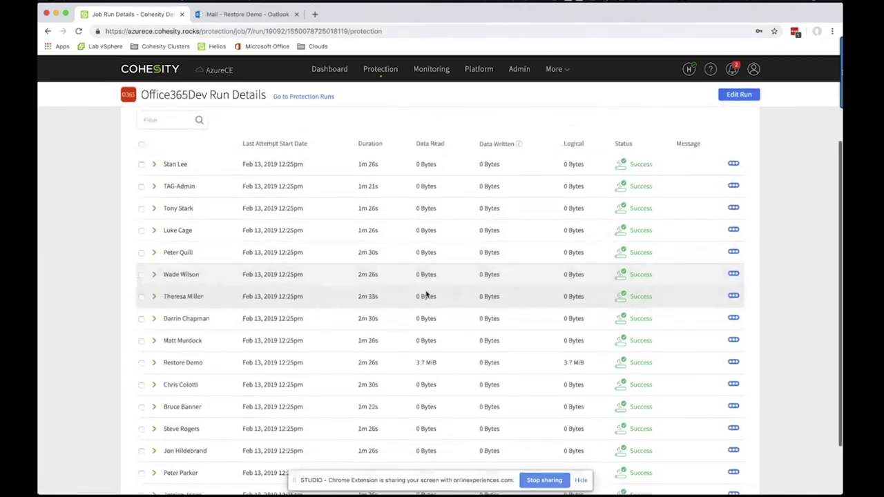
click(733, 385)
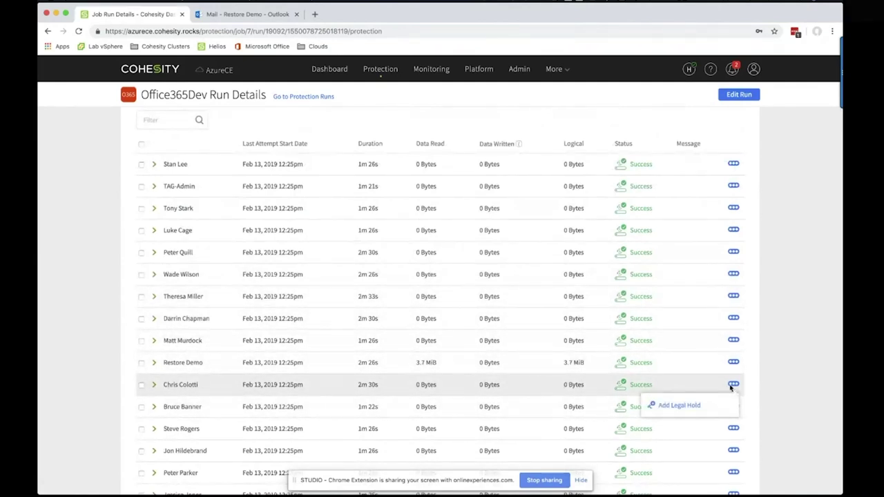
scroll(306, 326, up, 3)
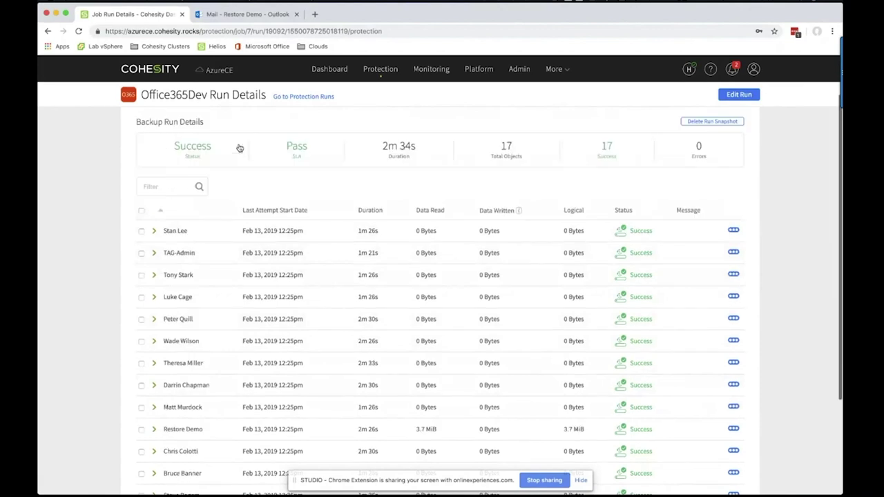
scroll(228, 194, up, 2)
scroll(290, 296, down, 4)
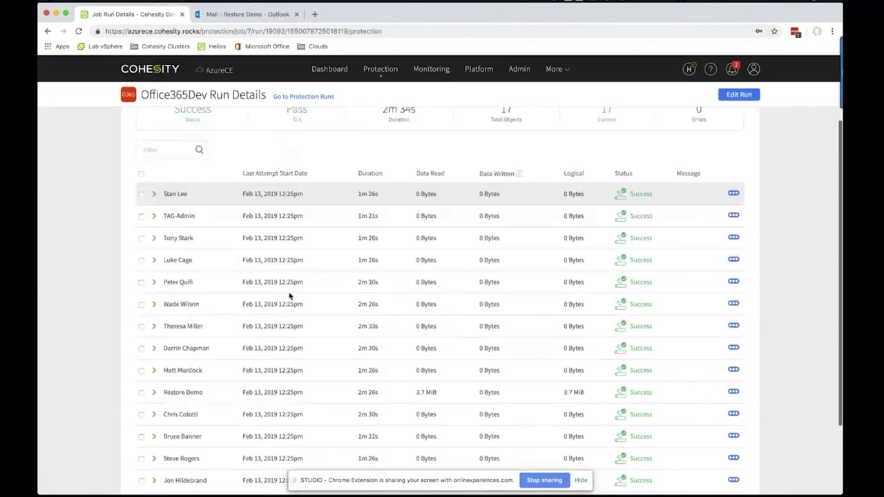
scroll(289, 295, down, 4)
Add a legal hold to the mailbox from its actions menu, then go back to Protection Runs
click(733, 318)
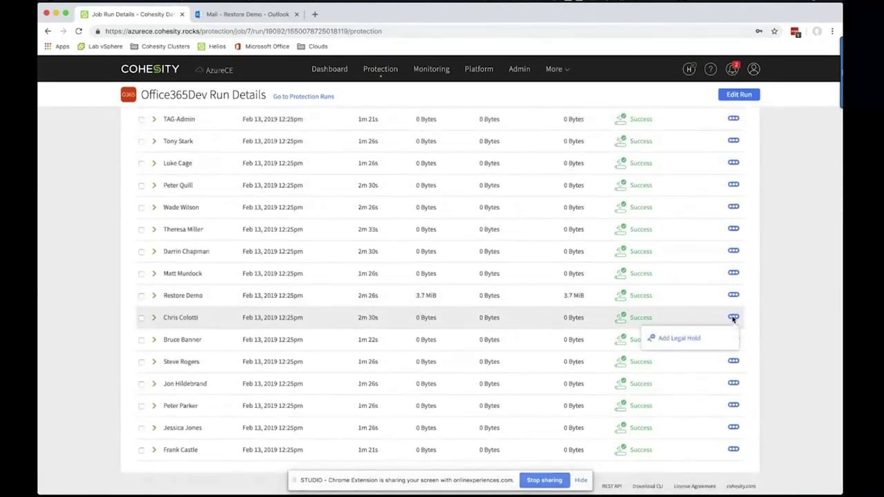
click(677, 338)
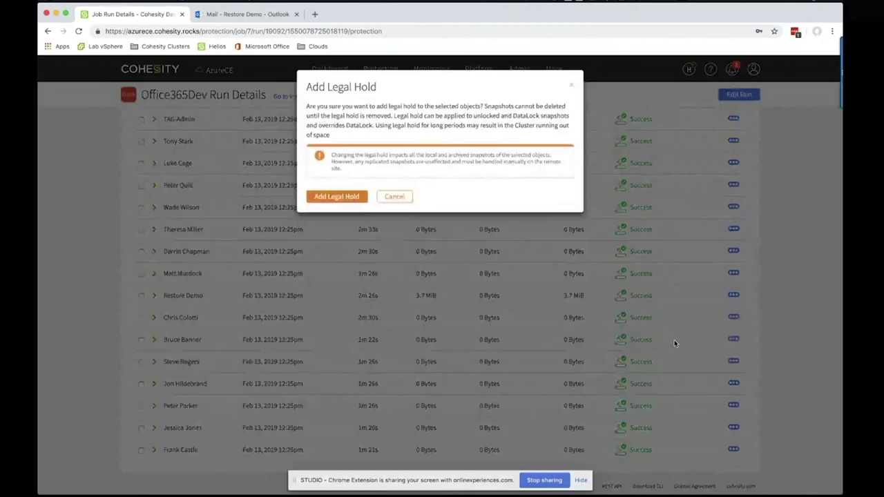
click(351, 199)
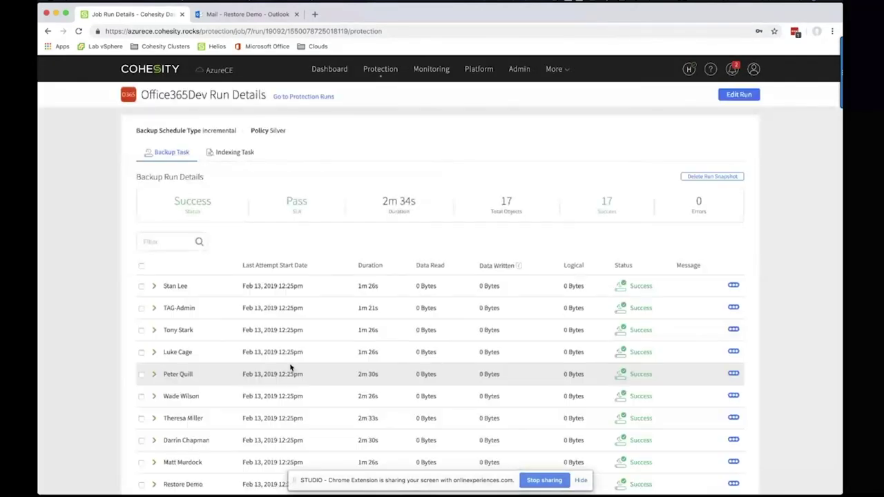
scroll(227, 394, down, 5)
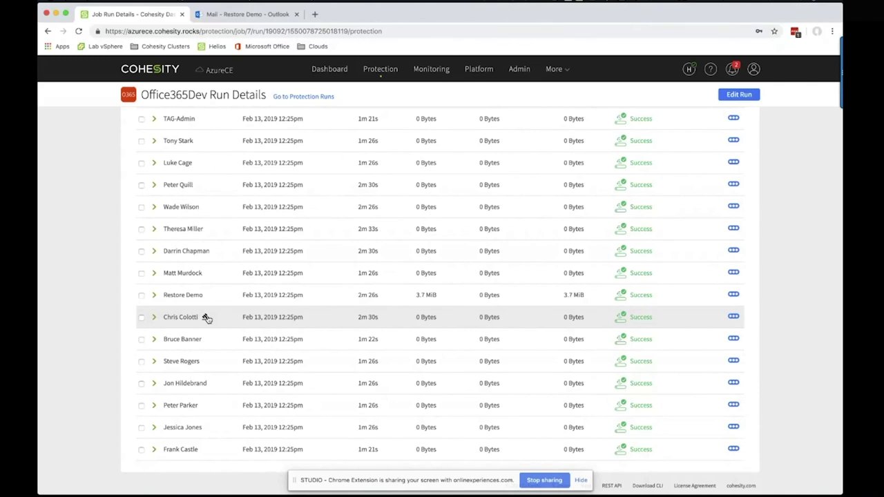
scroll(187, 231, up, 5)
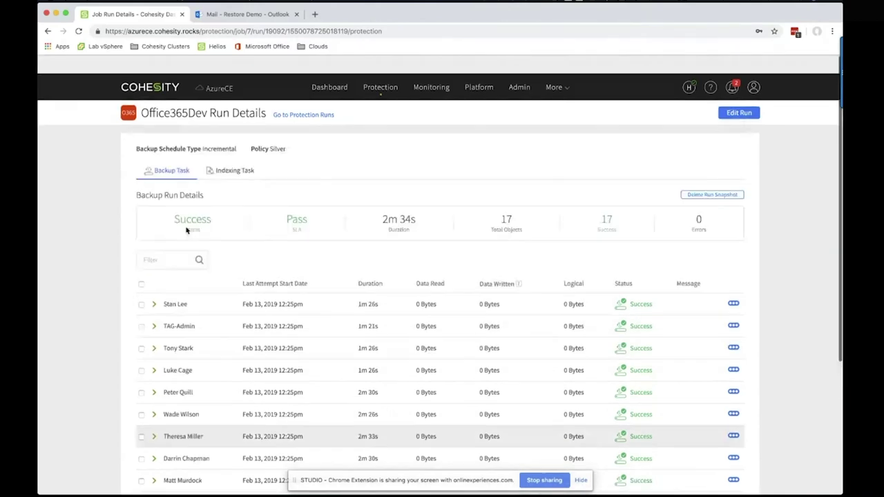
click(283, 97)
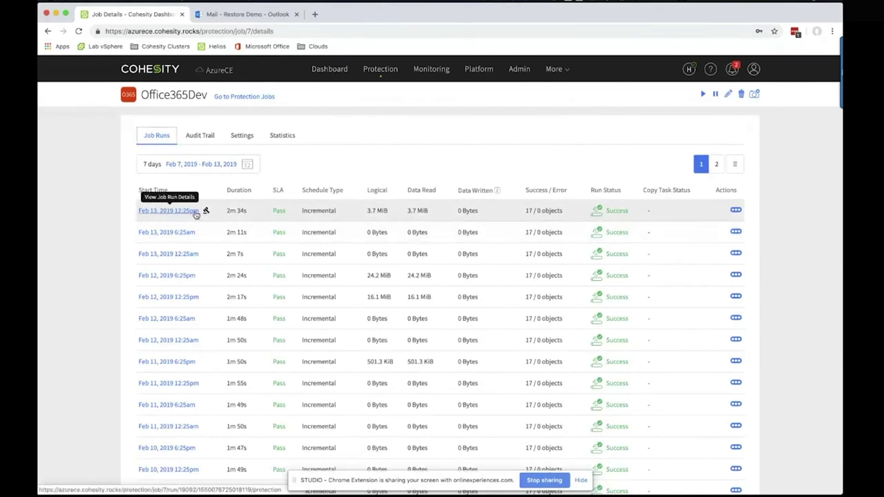
Edit the Feb 13, 2019 6:25am run, switch on Legal Hold, and save
click(185, 214)
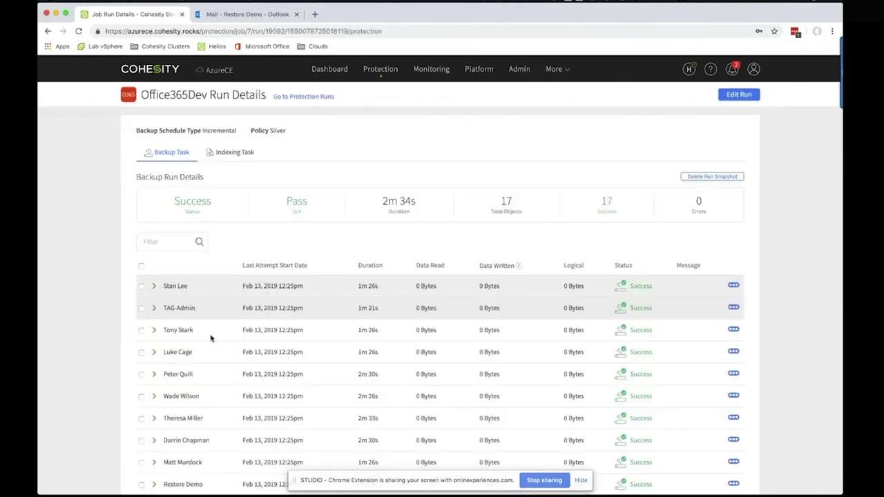
click(48, 31)
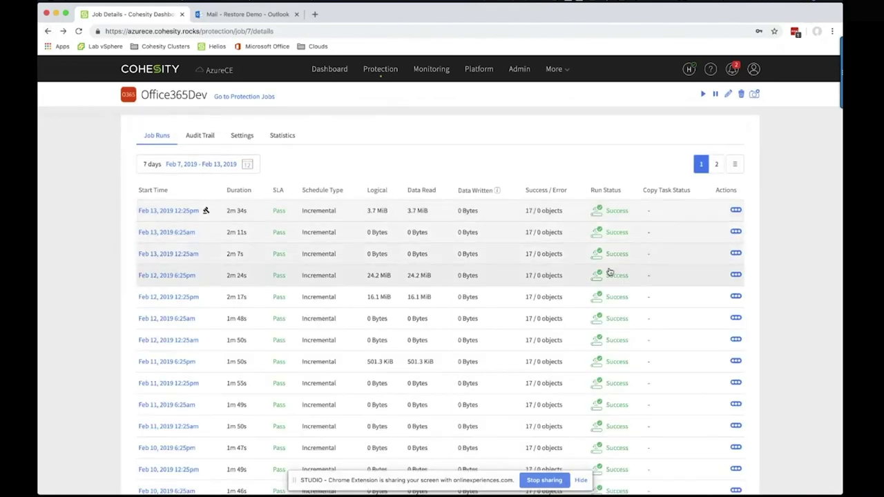
click(735, 232)
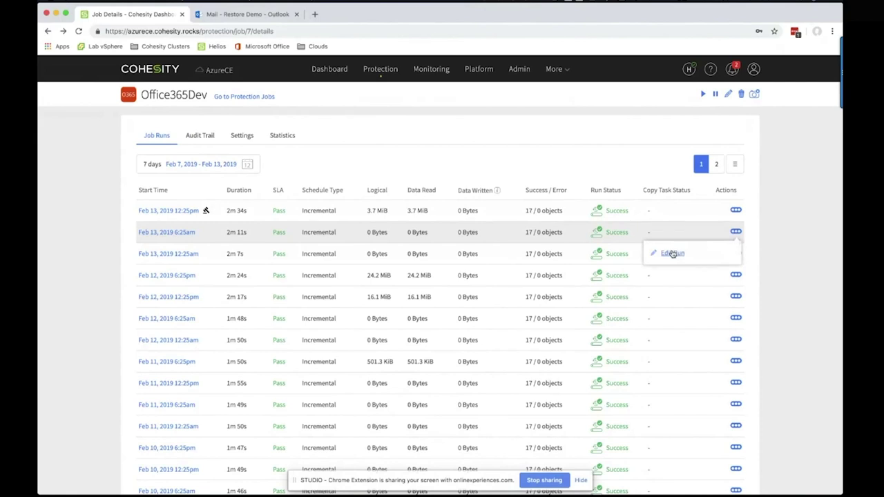
click(673, 253)
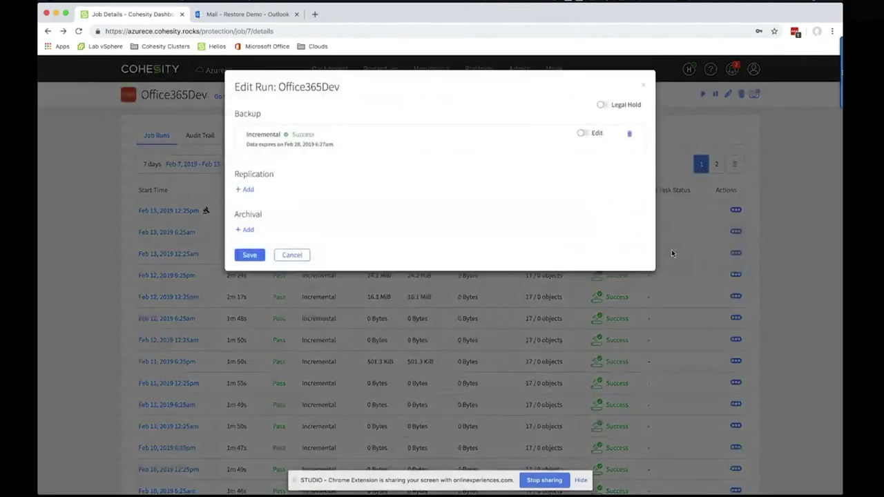
click(603, 105)
click(564, 90)
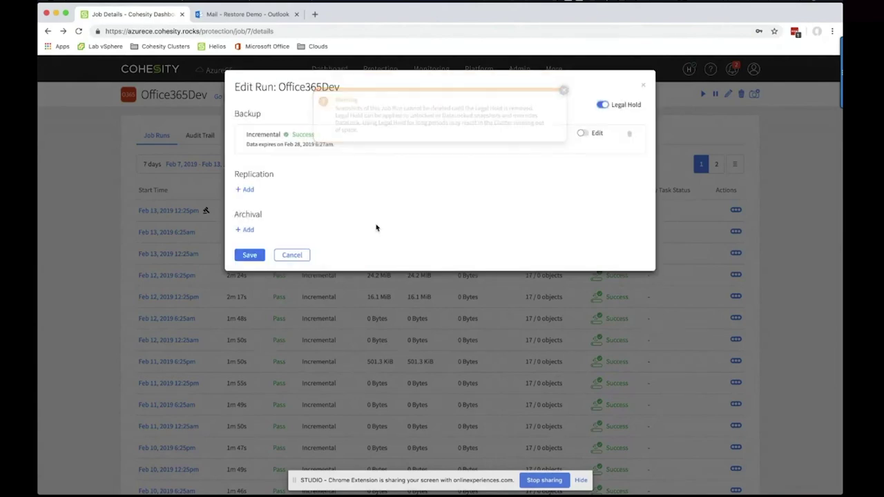
click(249, 255)
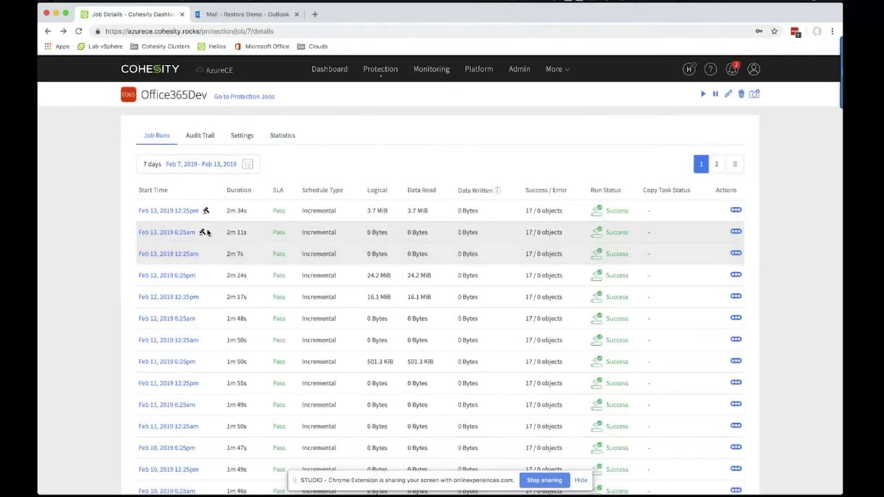
Scroll the 6:25am run's object table to check each mailbox's legal hold icon
click(174, 233)
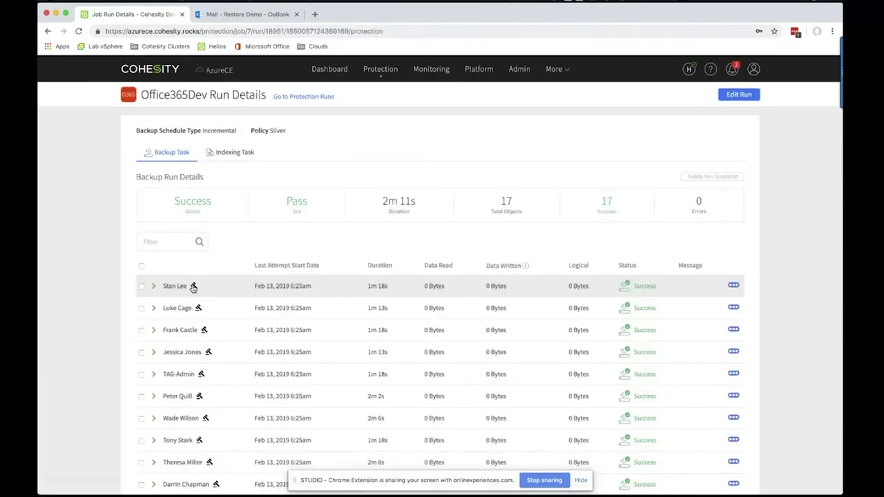
scroll(197, 310, down, 5)
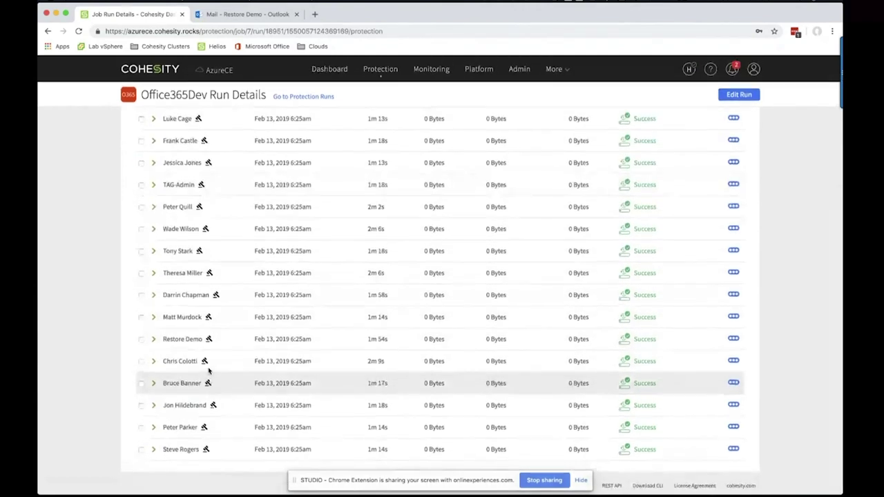
scroll(208, 371, up, 5)
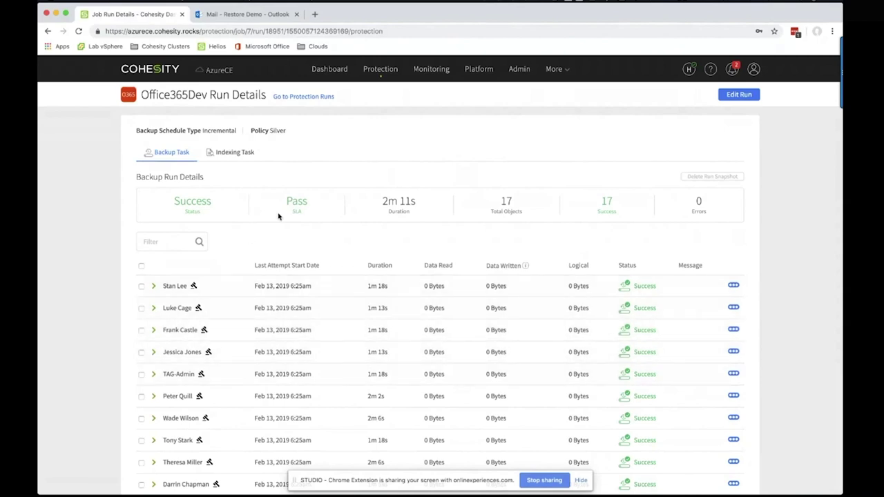
scroll(348, 187, down, 3)
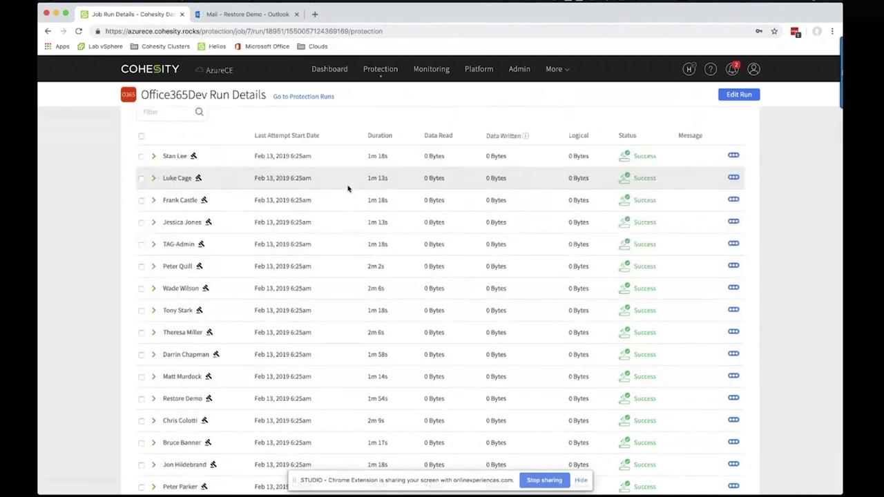